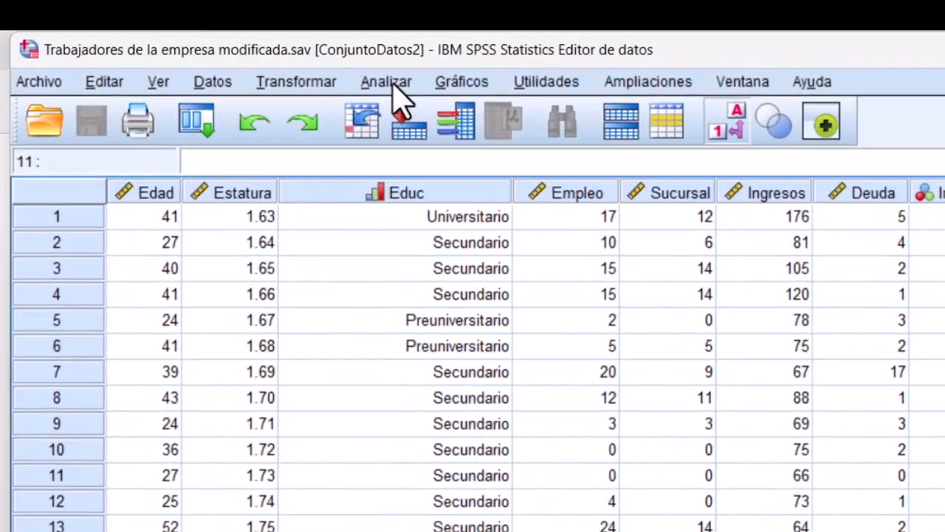
Step: Set up a Frequencies analysis with Educ as the variable, leaving every optional statistic unselected
left_click(393, 83)
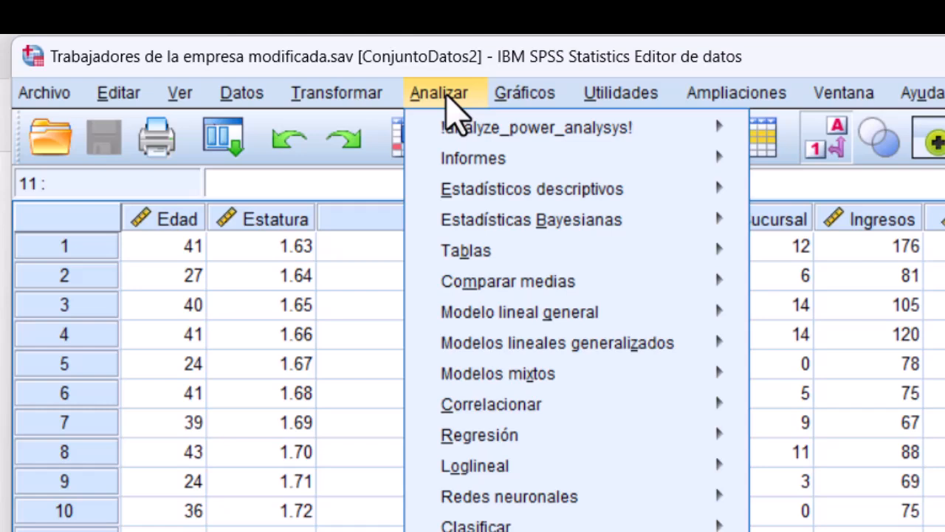
mouse_move(517, 192)
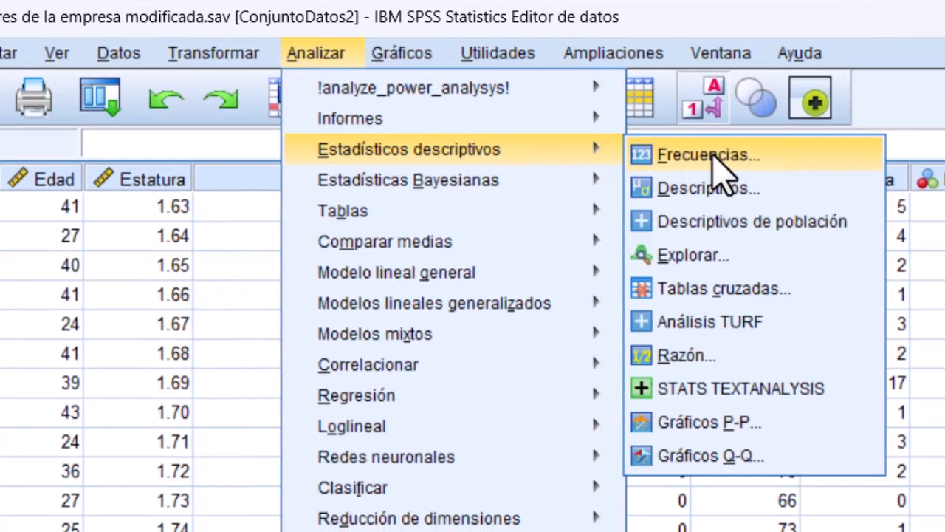
left_click(735, 164)
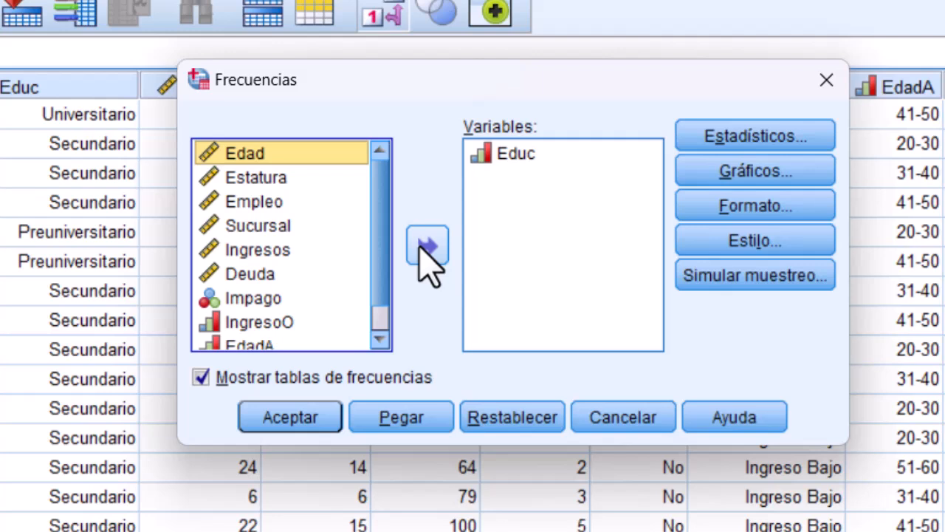
left_click(502, 159)
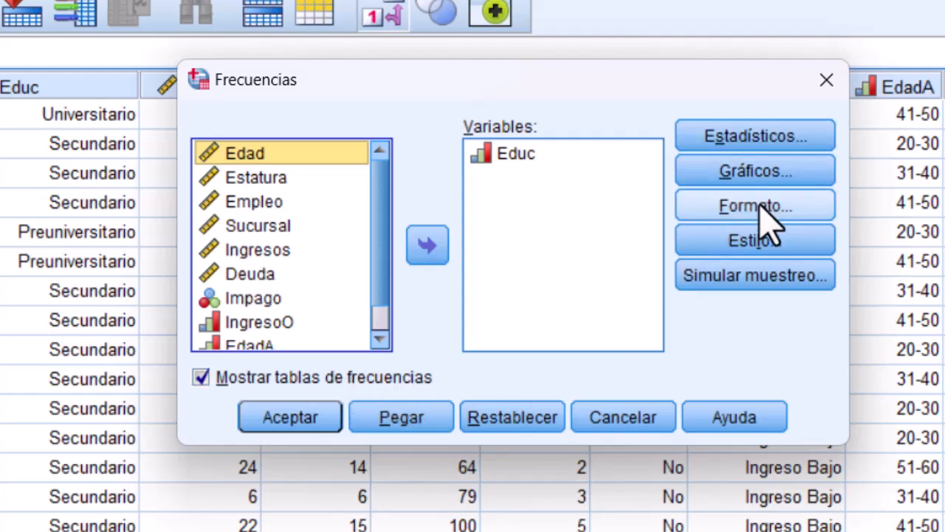
left_click(753, 139)
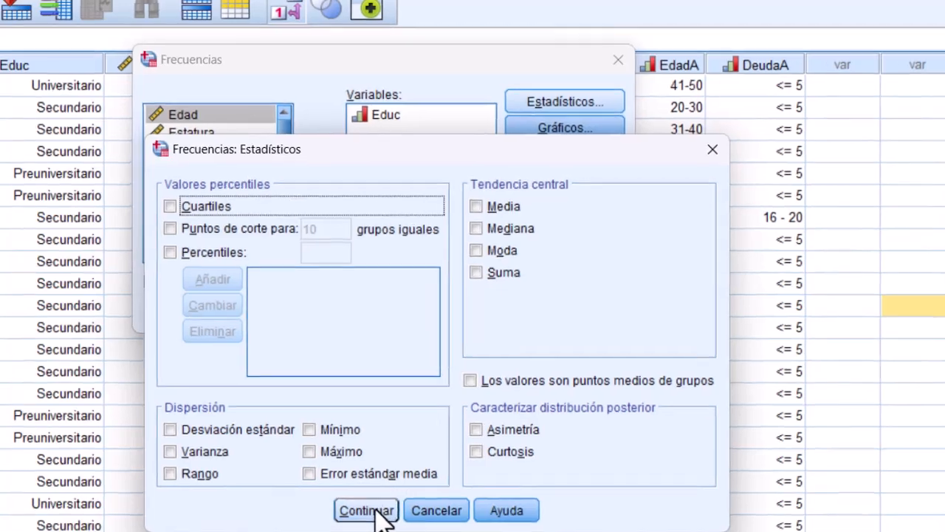
left_click(370, 504)
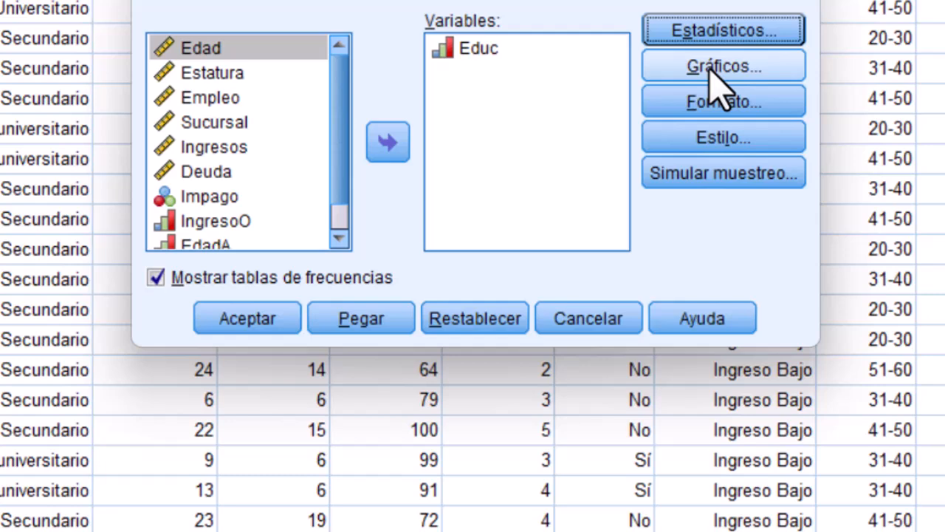
Step: Add a bar chart showing frequencies to the analysis and run it
left_click(711, 68)
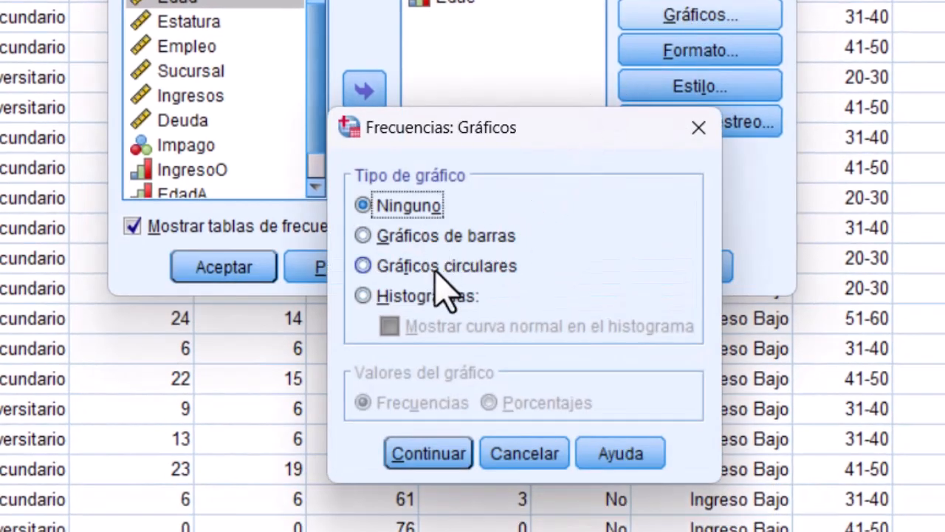
left_click(363, 235)
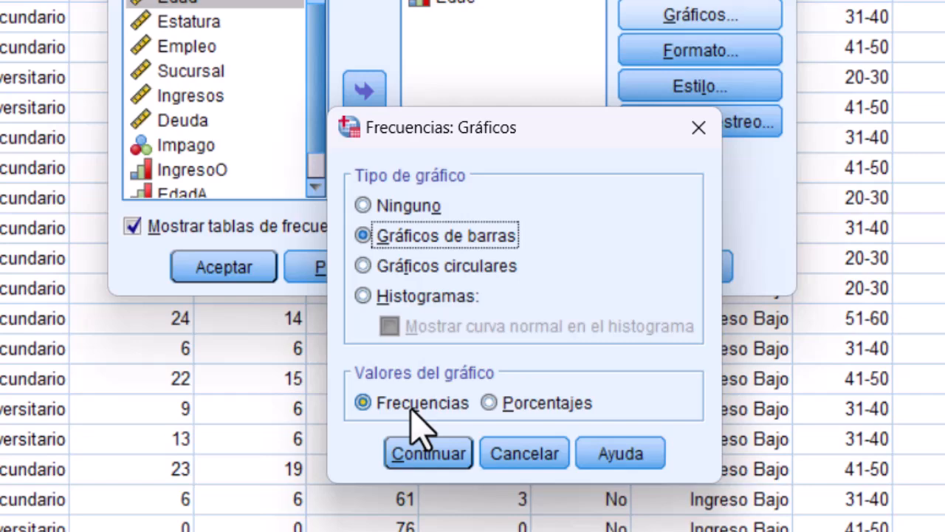
left_click(422, 451)
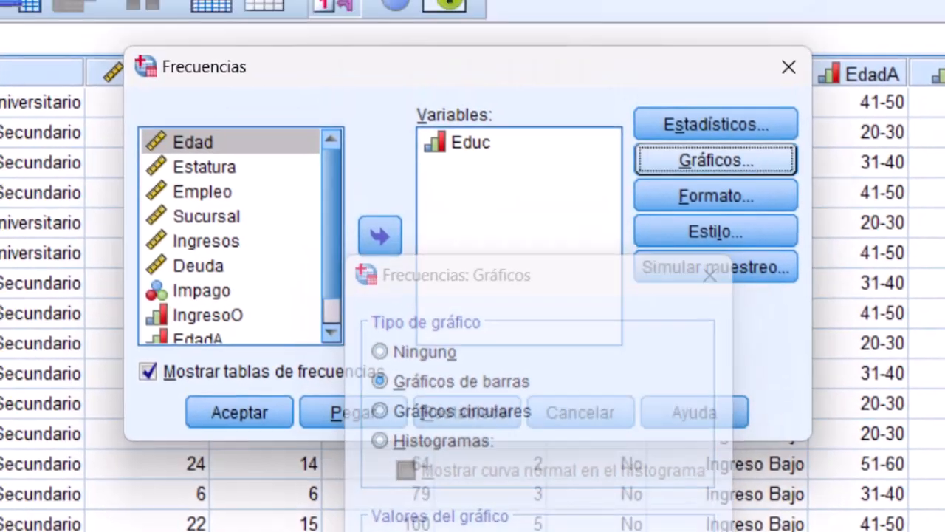
left_click(239, 412)
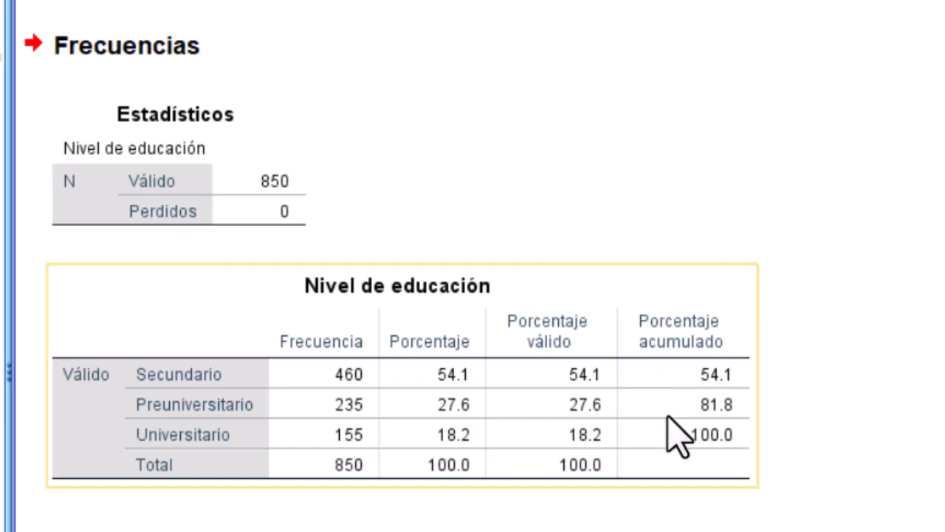
Step: Examine the Nivel de educación frequency table, its copy options and the bar chart in the output
left_click(776, 460)
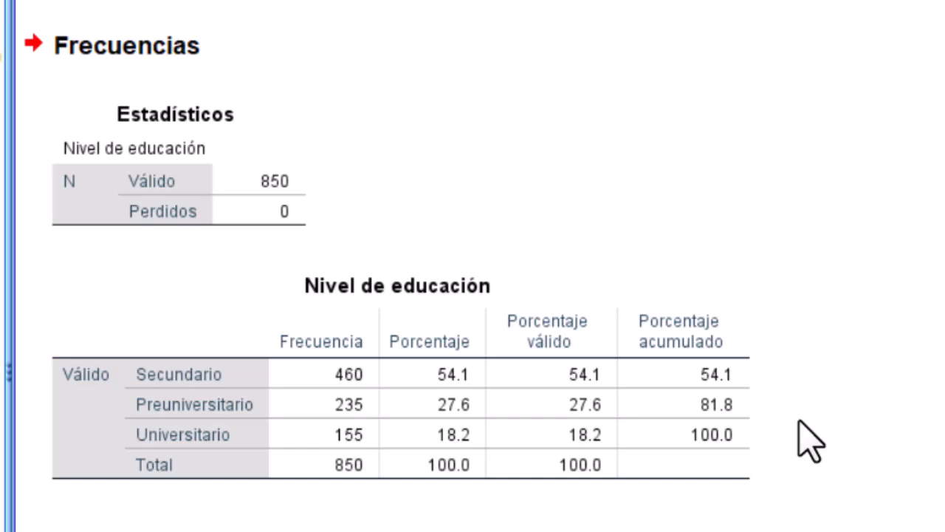
left_click(314, 379)
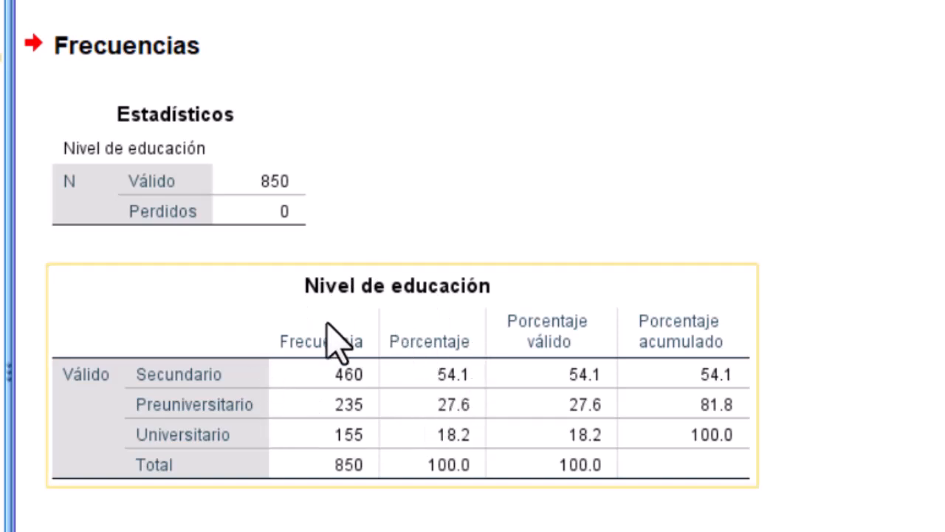
left_click(234, 298)
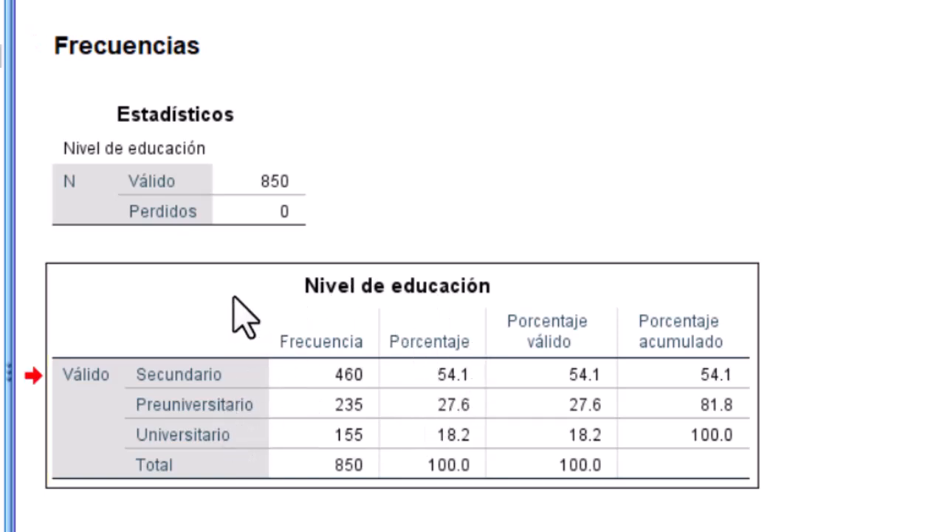
right_click(234, 298)
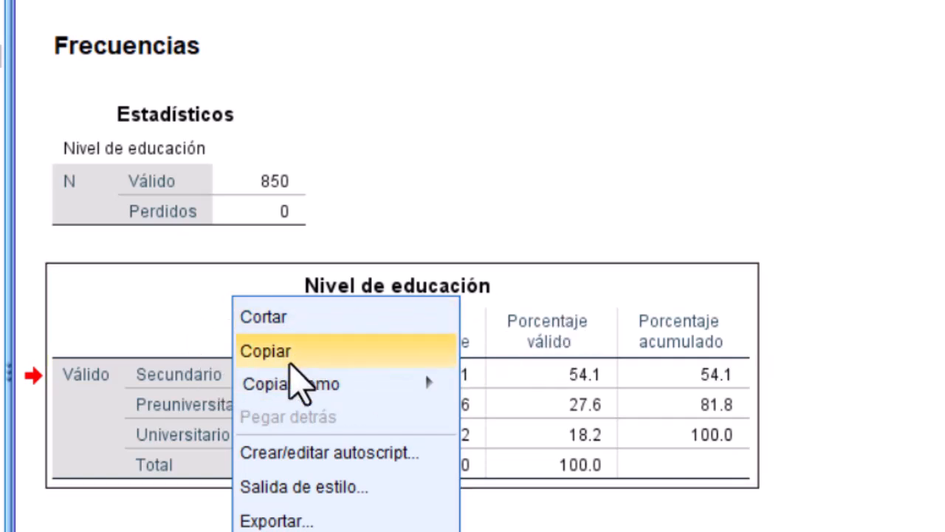
mouse_move(314, 388)
left_click(921, 334)
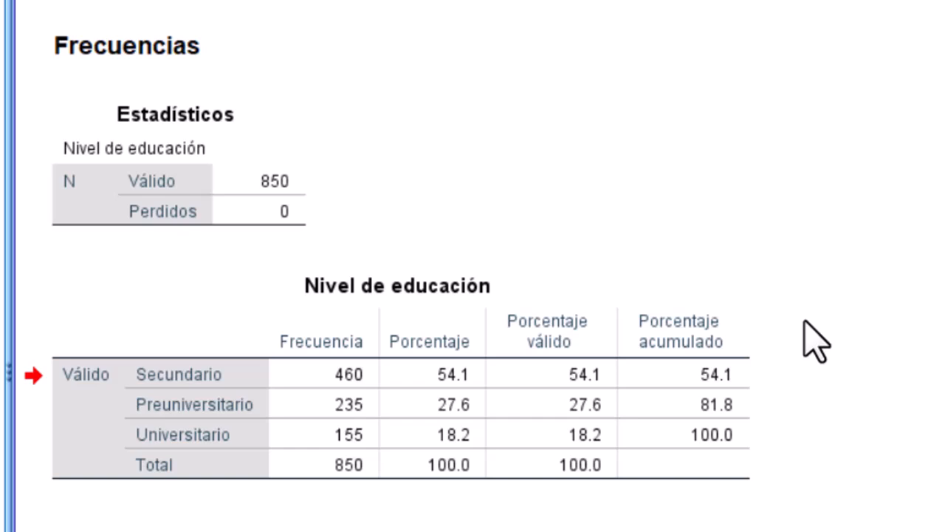
scroll(812, 326, "down", 5)
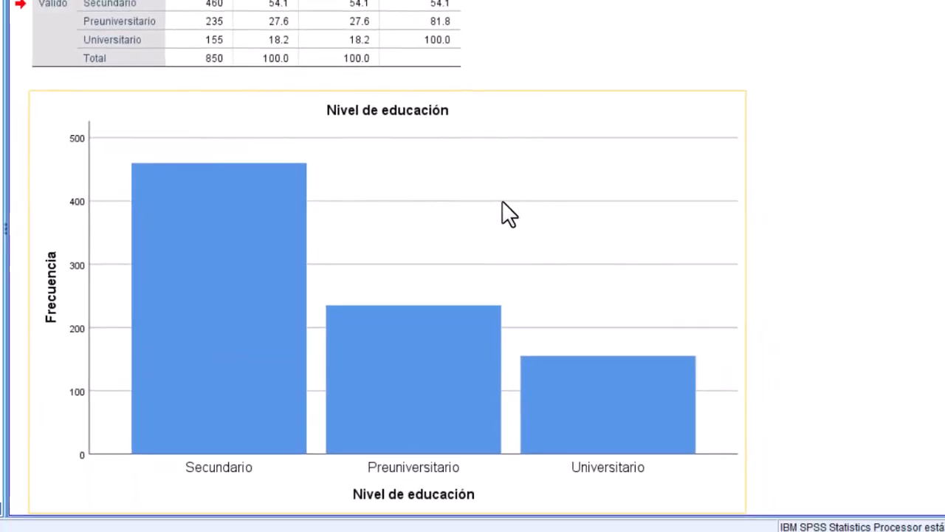
scroll(494, 191, "down", 1)
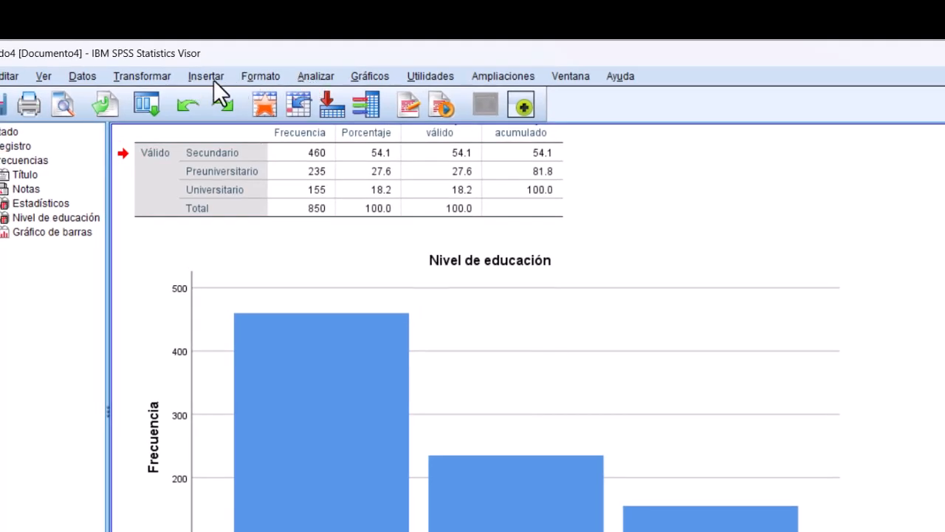
Step: Reopen the Frequencies analysis for Educ and turn off the display of frequency tables
left_click(303, 76)
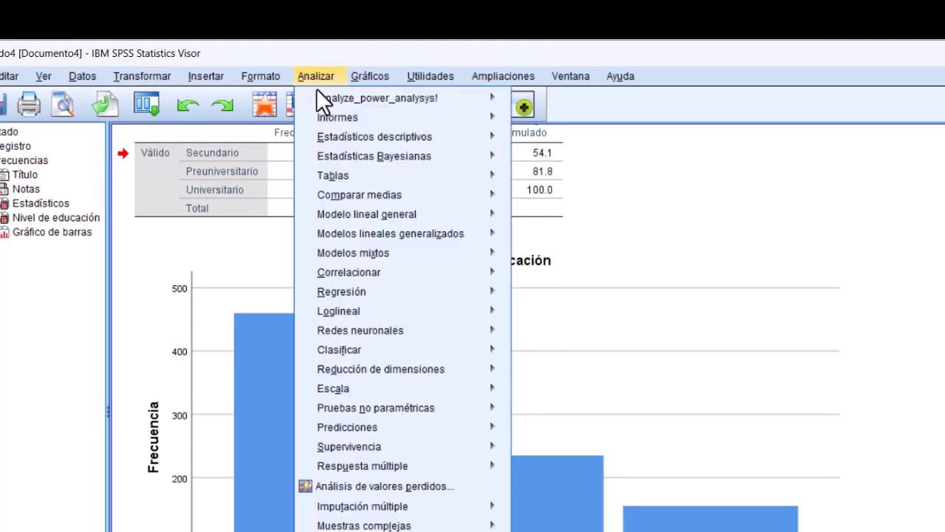
mouse_move(376, 136)
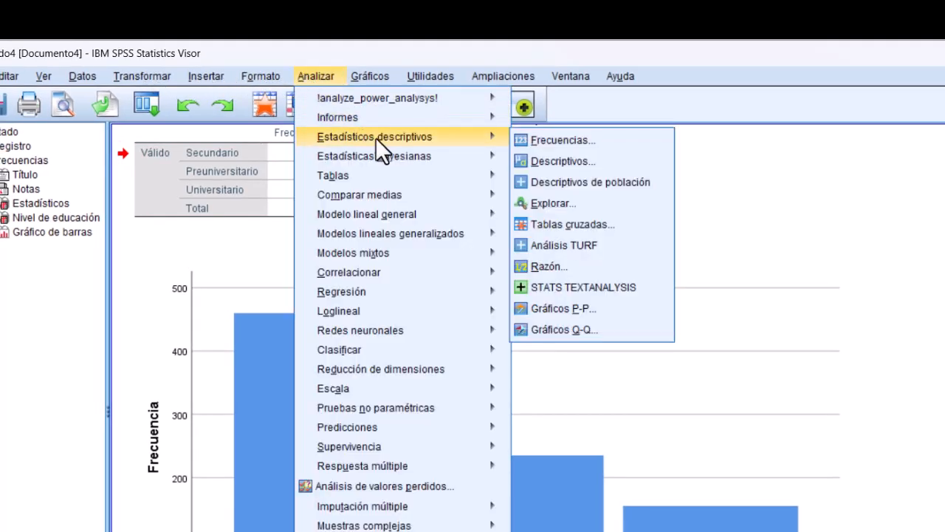
left_click(569, 144)
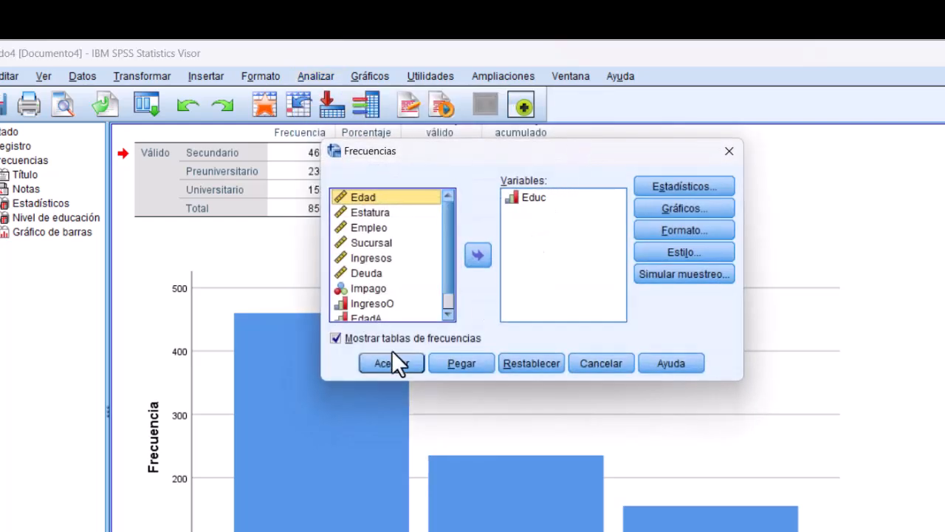
left_click(336, 341)
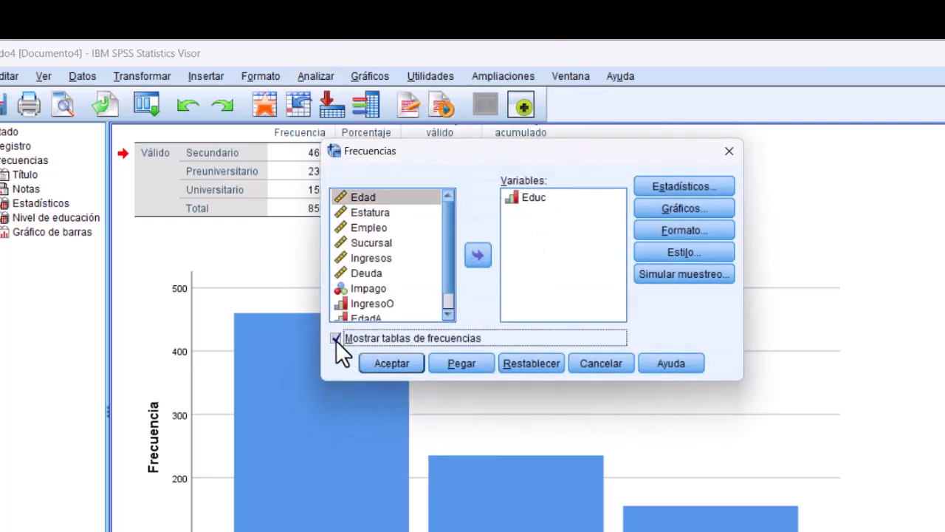
Step: Change the chart type to a pie chart with percentage values and run the analysis
left_click(678, 206)
left_click(477, 363)
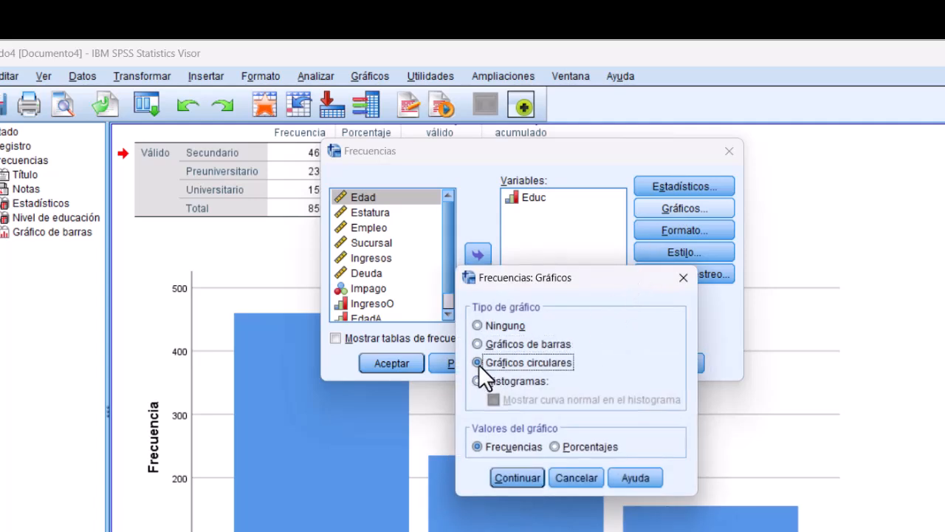
left_click(555, 447)
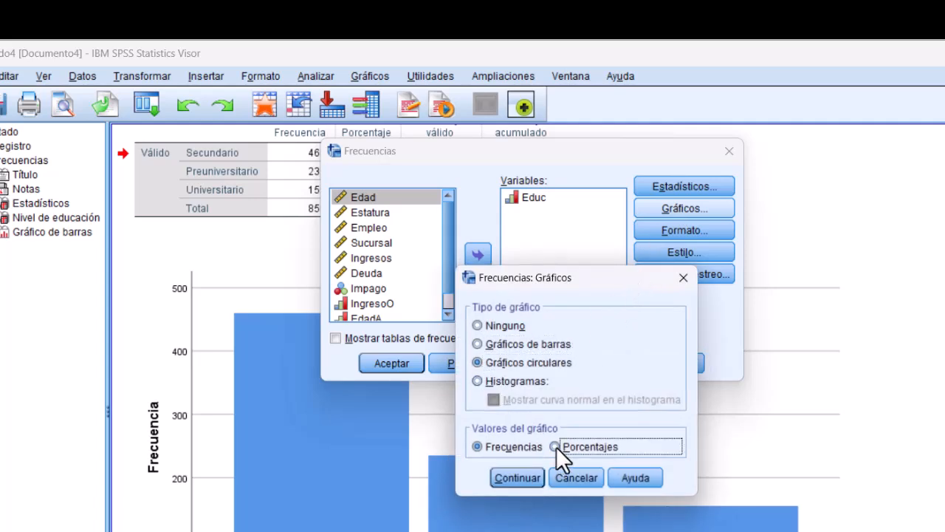
left_click(515, 479)
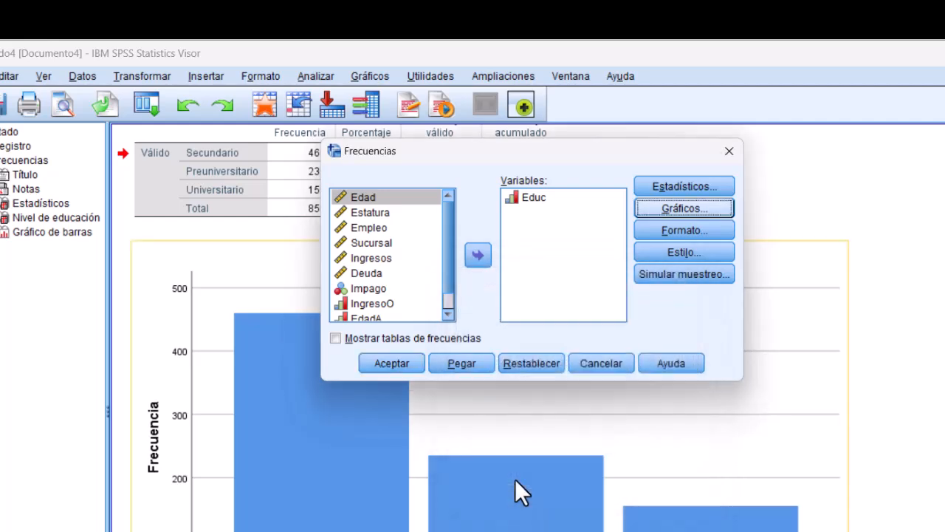
left_click(395, 364)
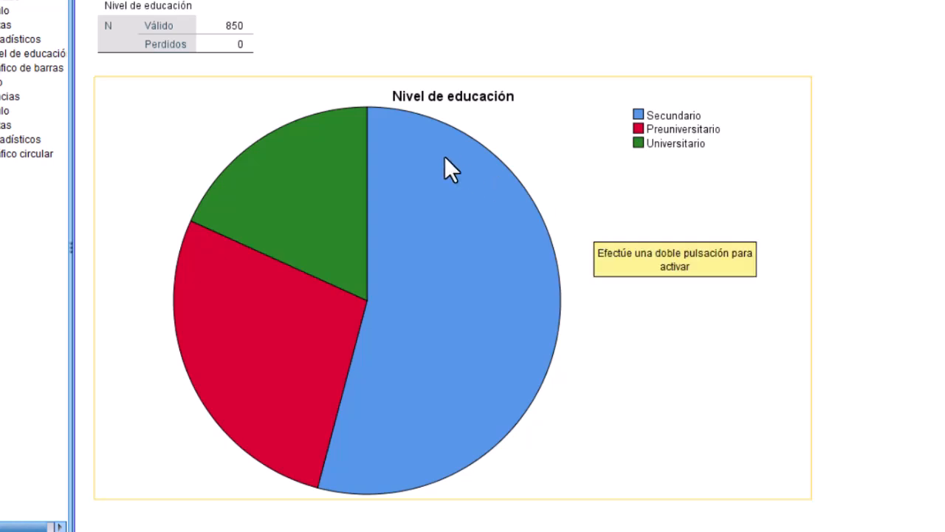
right_click(601, 222)
right_click(316, 197)
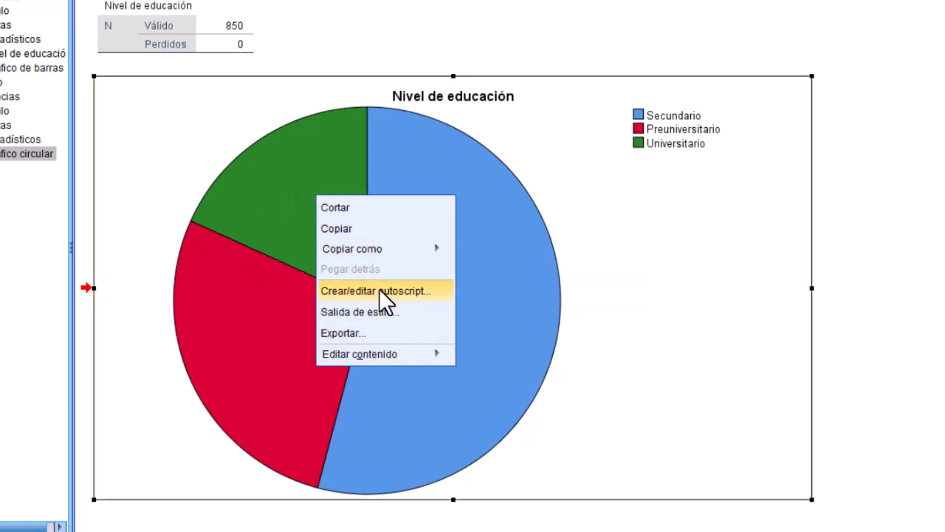
left_click(681, 216)
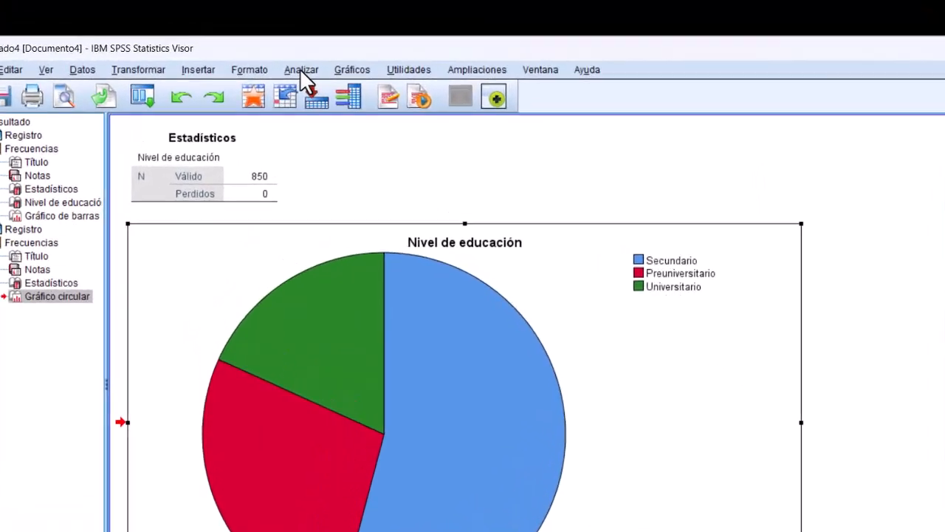
Step: Reopen the Frequencies analysis and remove Educ from the variables to analyse
left_click(282, 42)
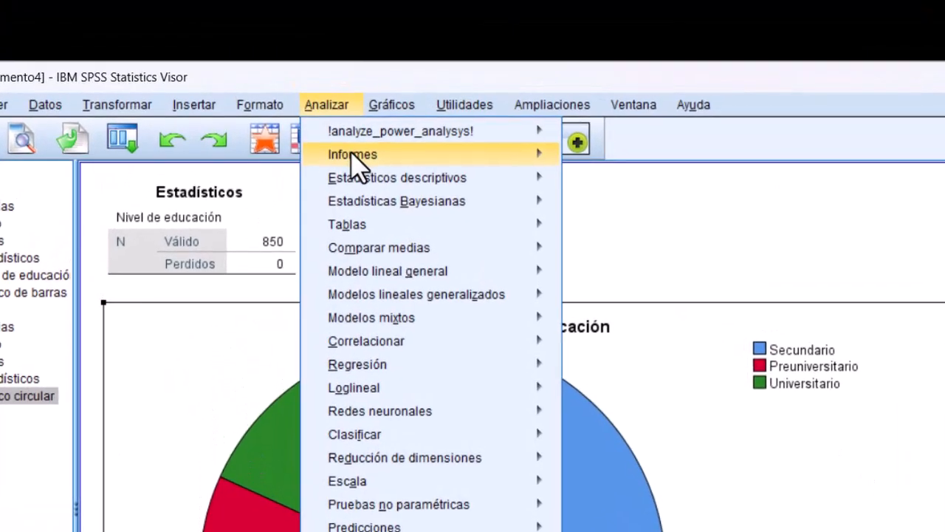
mouse_move(322, 93)
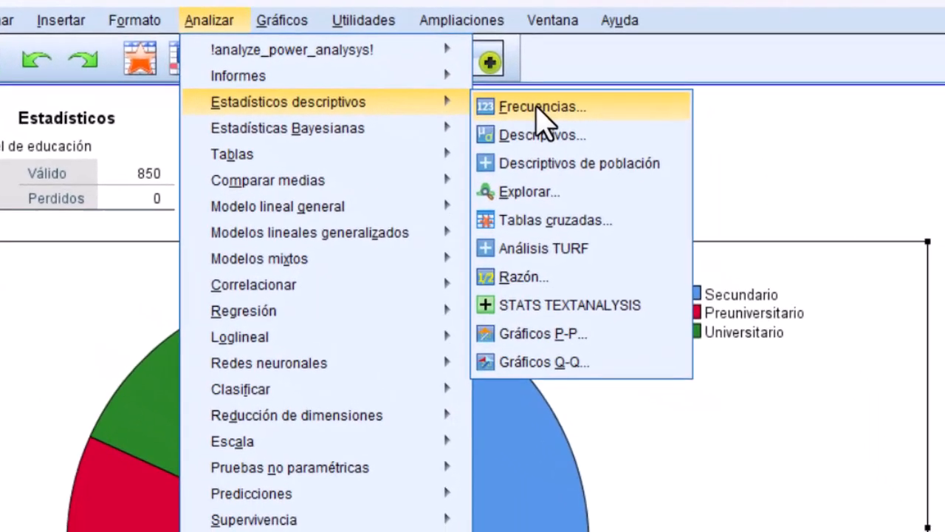
left_click(605, 174)
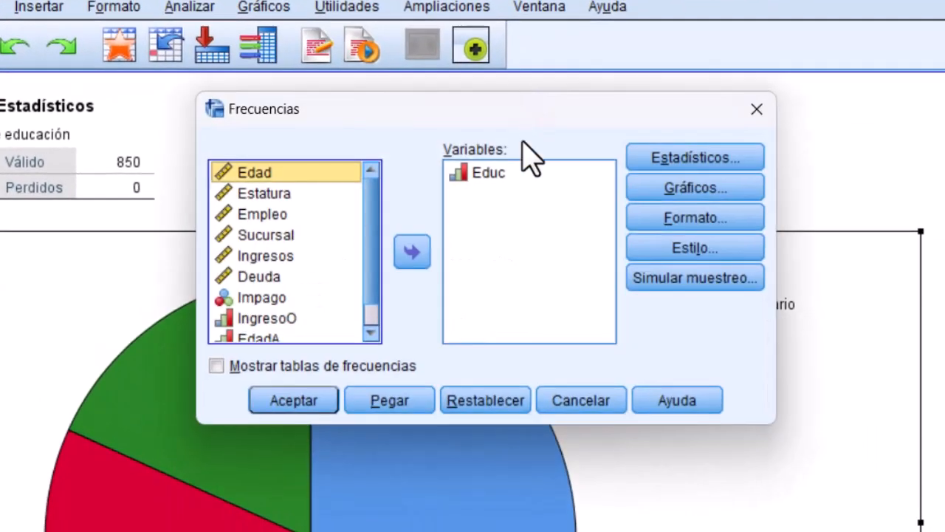
left_click(489, 174)
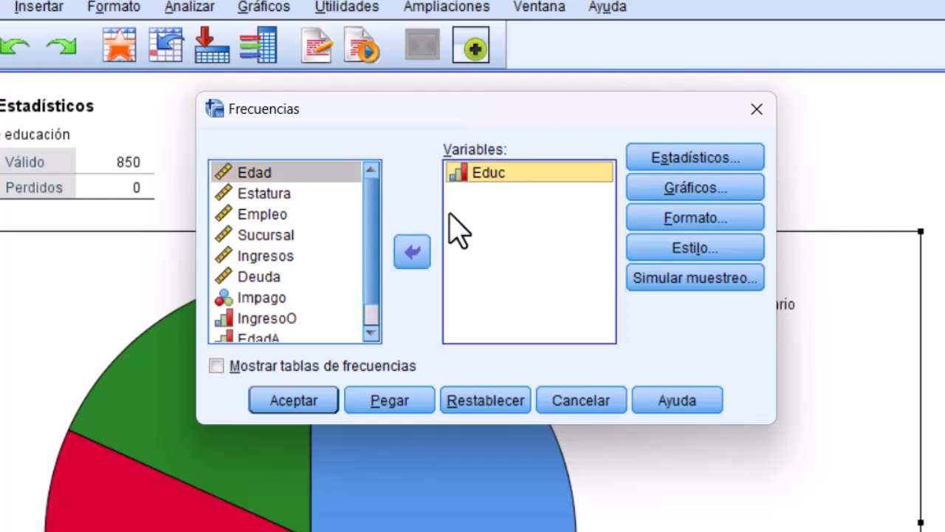
left_click(413, 255)
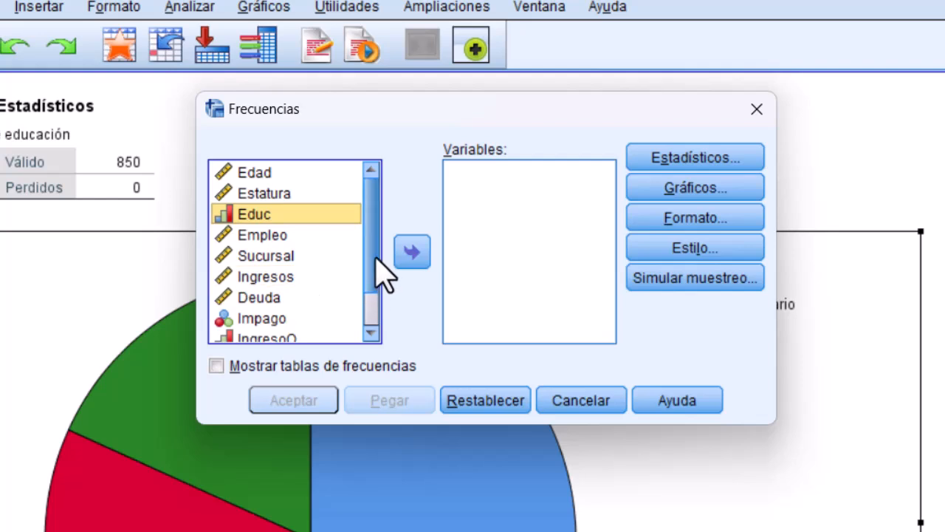
Step: Add Impago and IngresoO as the variables of the Frequencies analysis
left_click(268, 318)
left_click(410, 253)
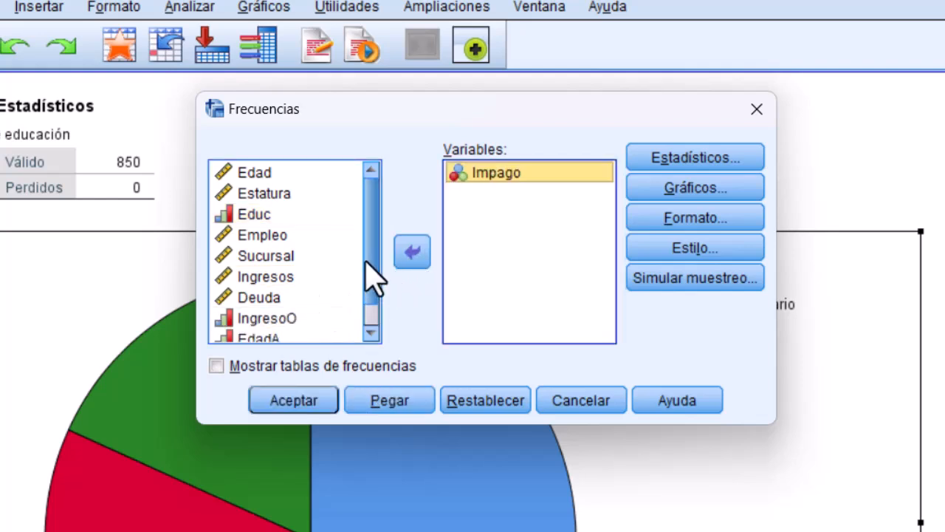
left_click_drag(380, 270, 382, 295)
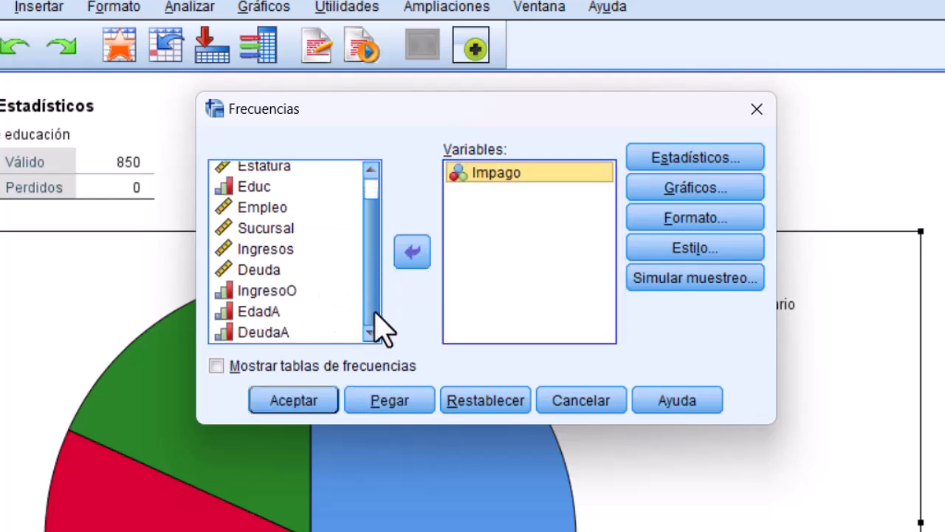
left_click(277, 290)
left_click(412, 252)
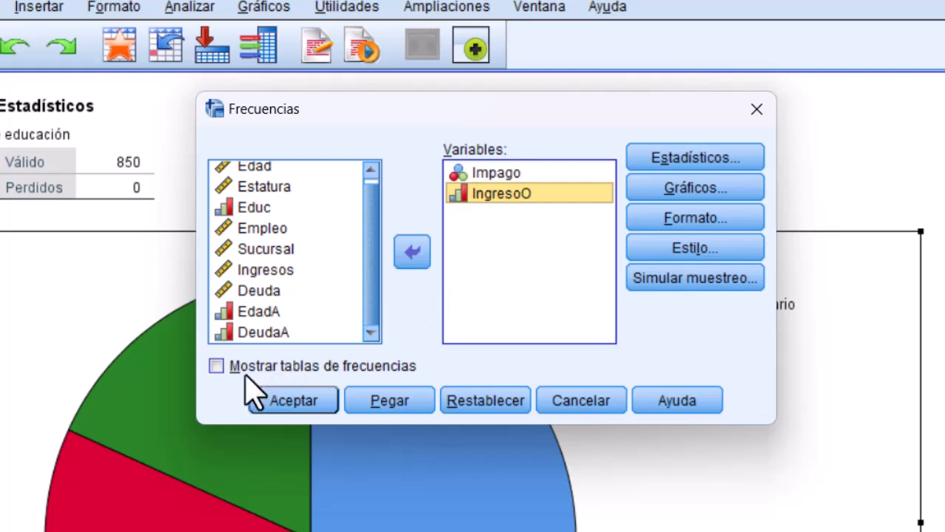
Step: Turn on the frequency tables, set the chart type to bar charts with frequency values, and run the analysis
left_click(217, 367)
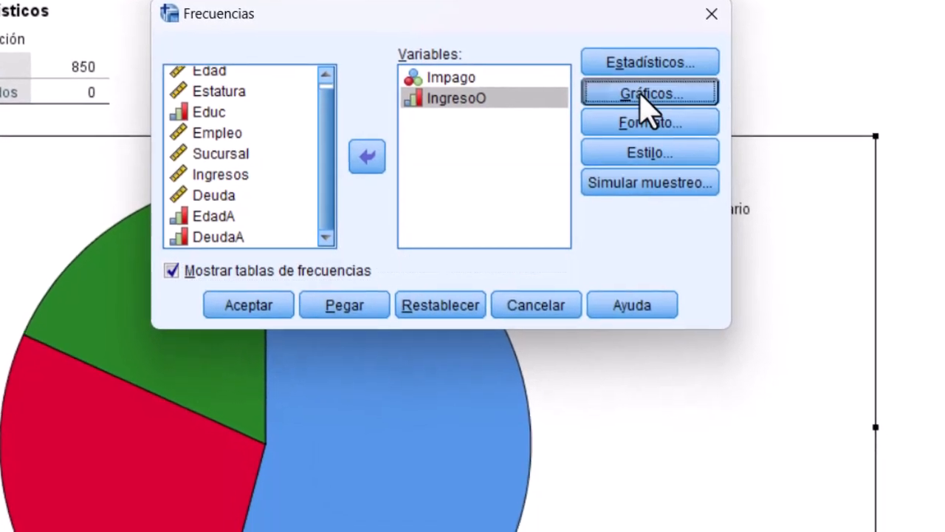
left_click(687, 172)
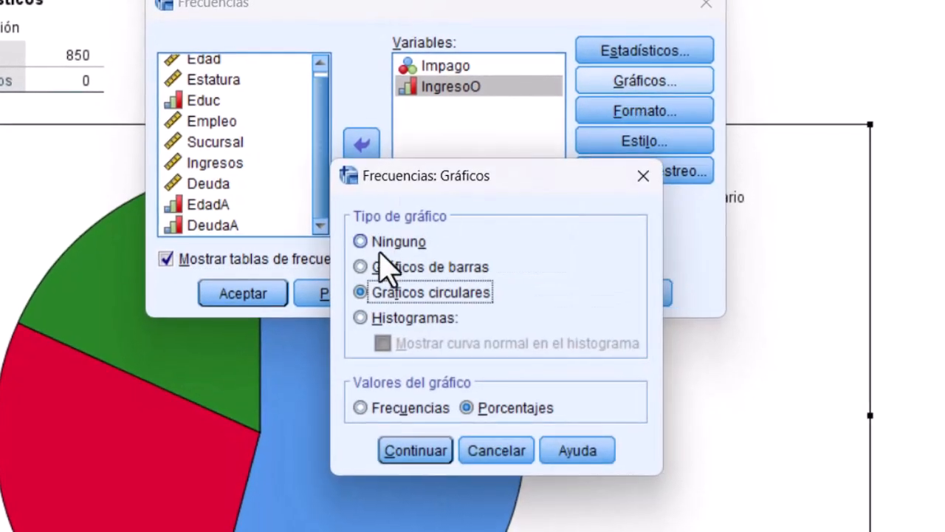
left_click(360, 267)
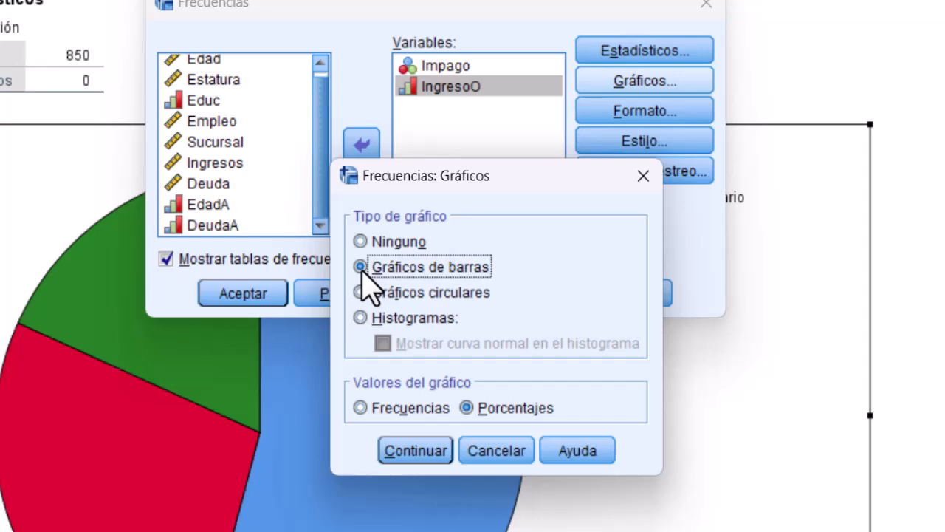
left_click(360, 408)
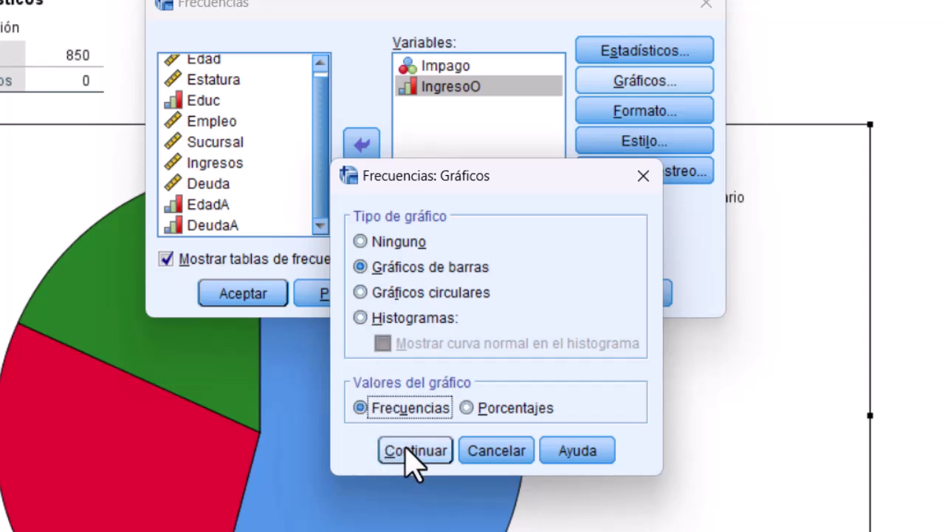
left_click(409, 451)
left_click(254, 299)
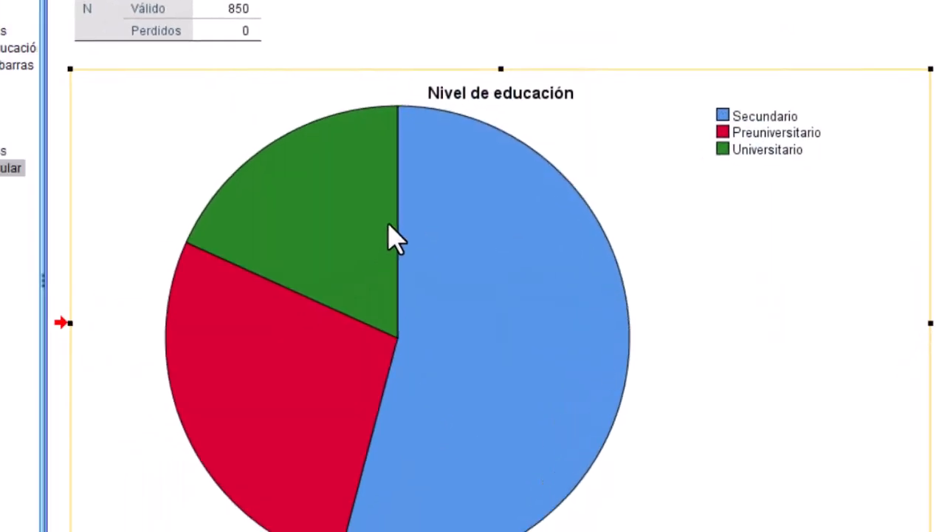
Step: Examine the statistics, frequency tables and bar charts for Impagos anteriores and Ingreso de los Trabajadores Ordinal in the output
scroll(685, 214, "down", 3)
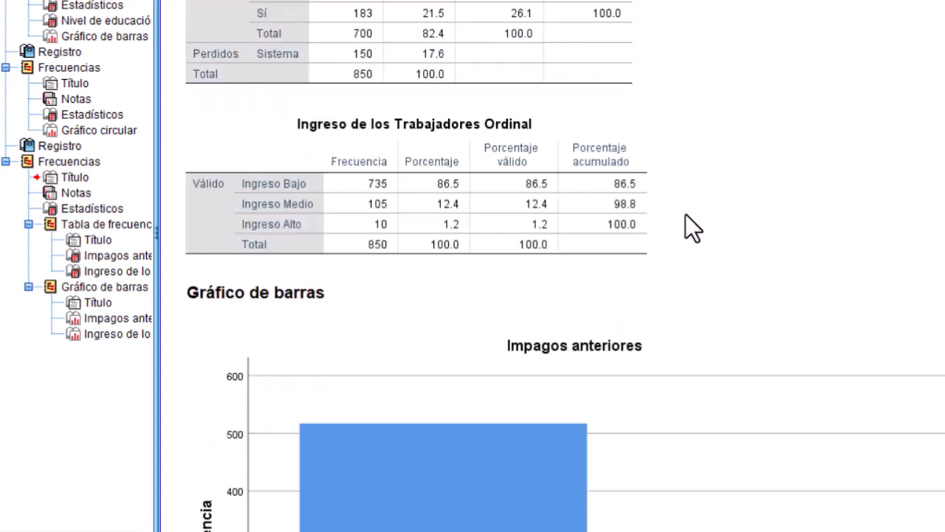
scroll(685, 214, "up", 1)
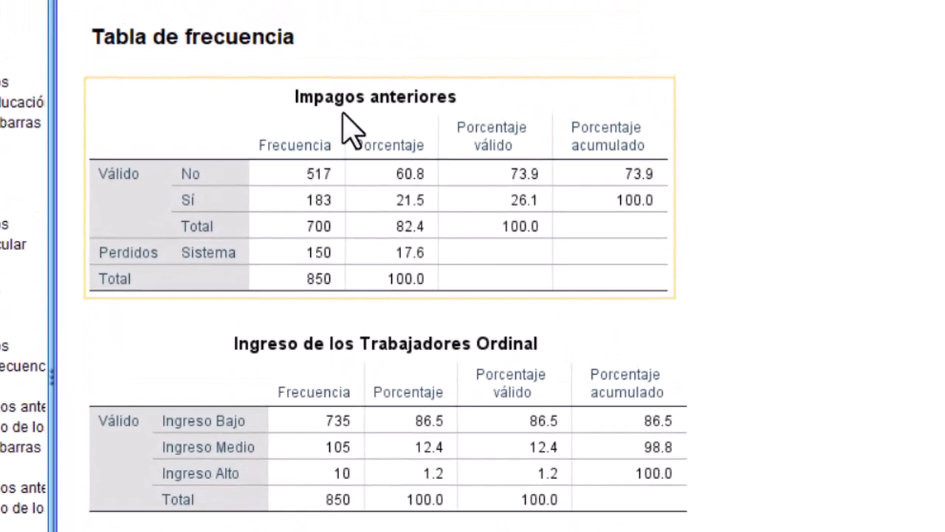
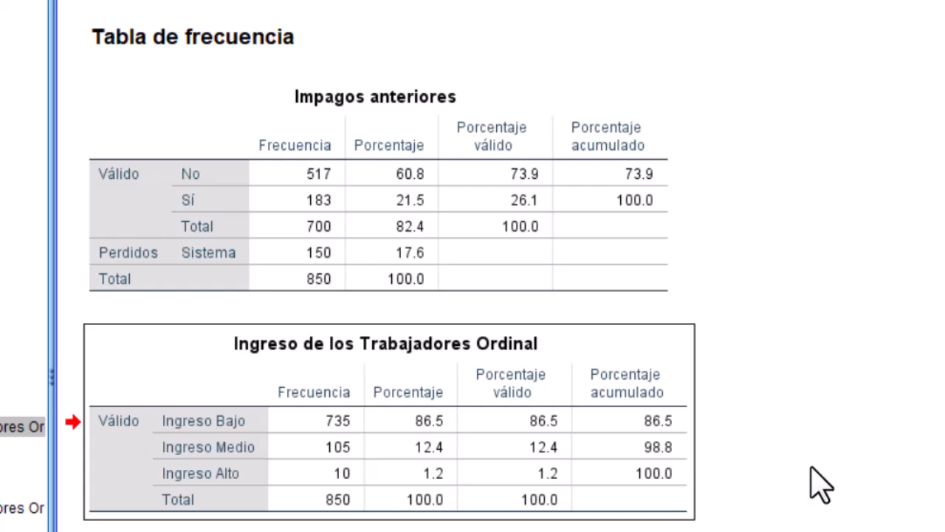
scroll(813, 435, "down", 5)
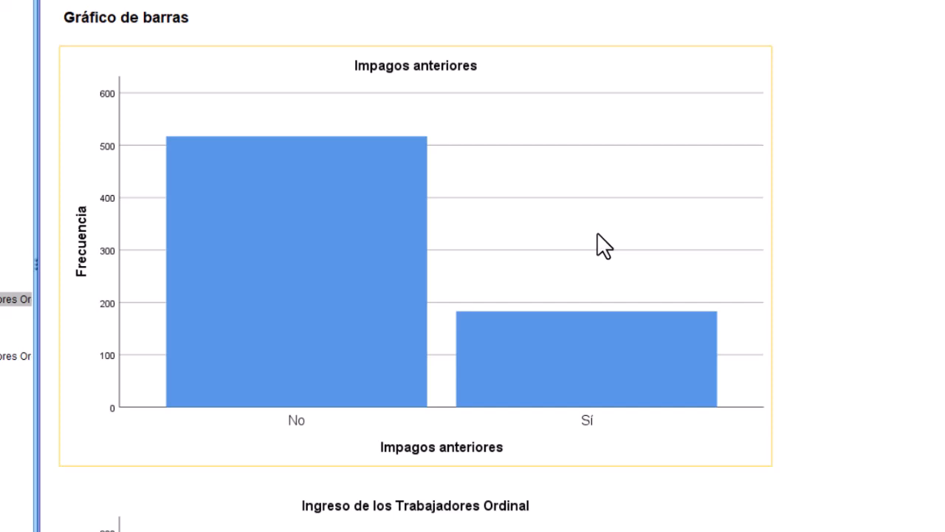
scroll(604, 246, "down", 8)
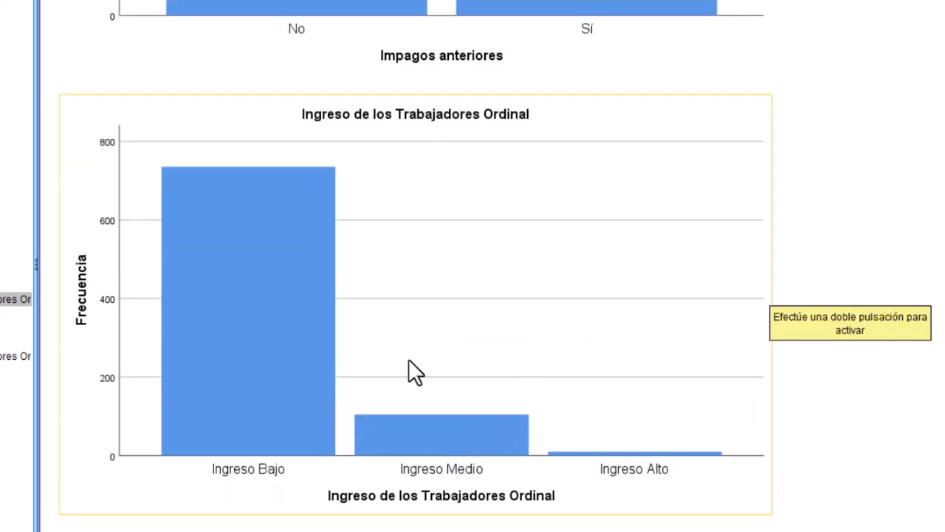
scroll(813, 255, "up", 6)
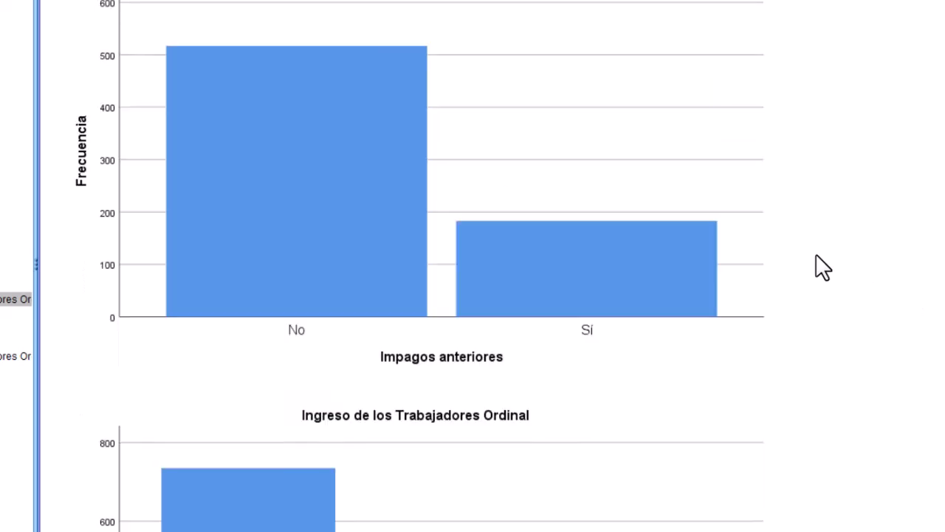
scroll(815, 254, "up", 18)
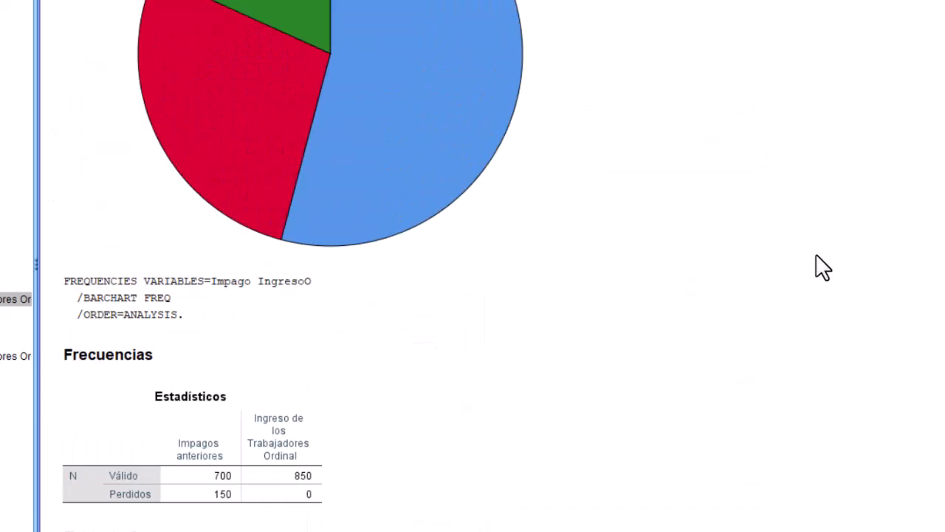
scroll(821, 268, "down", 4)
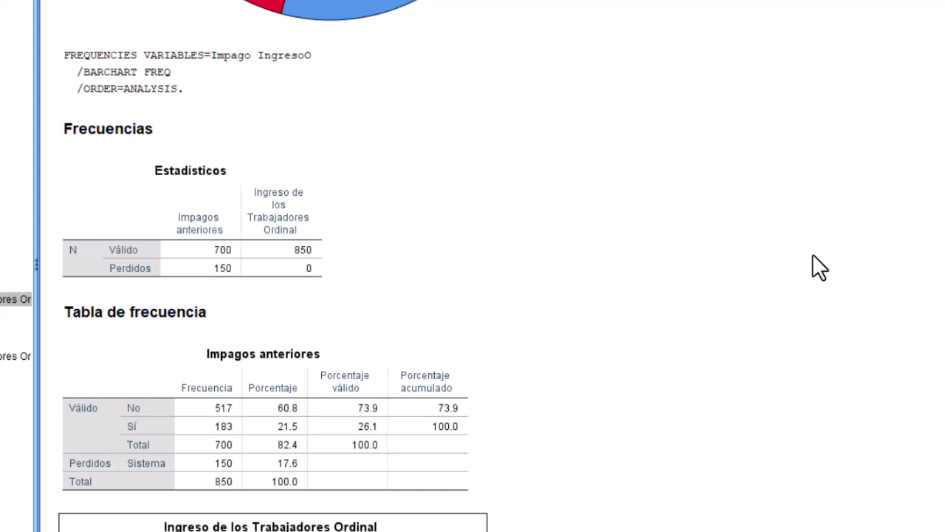
scroll(812, 254, "down", 1)
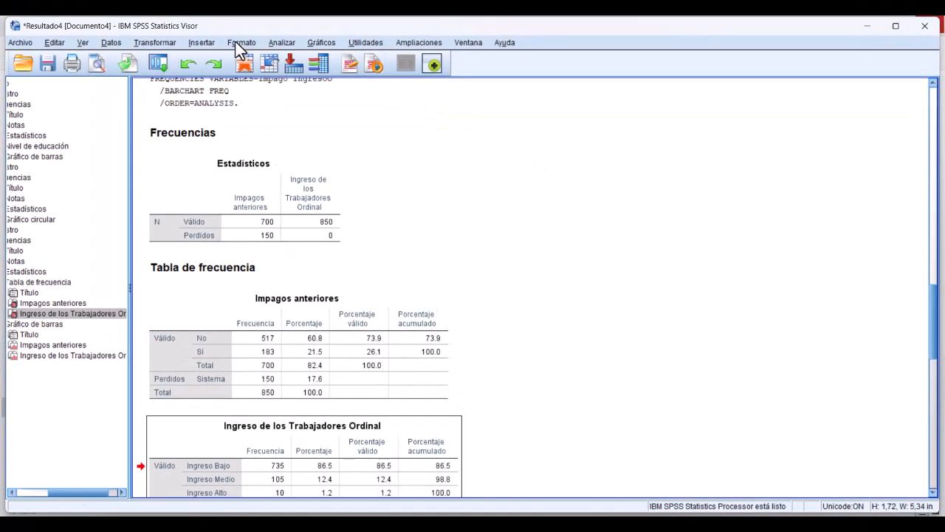
Step: Reopen the Frequencies analysis and remove Impago and IngresoO from the variables to analyse
left_click(282, 43)
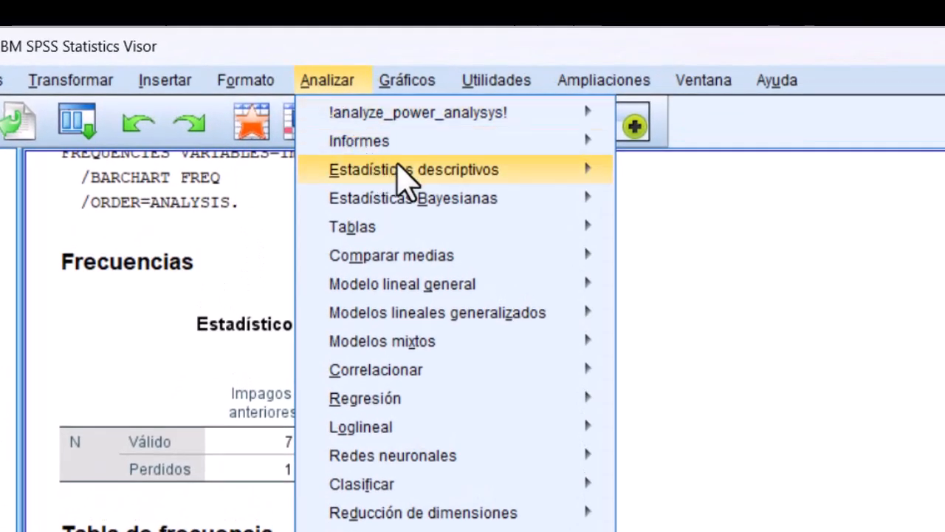
mouse_move(397, 163)
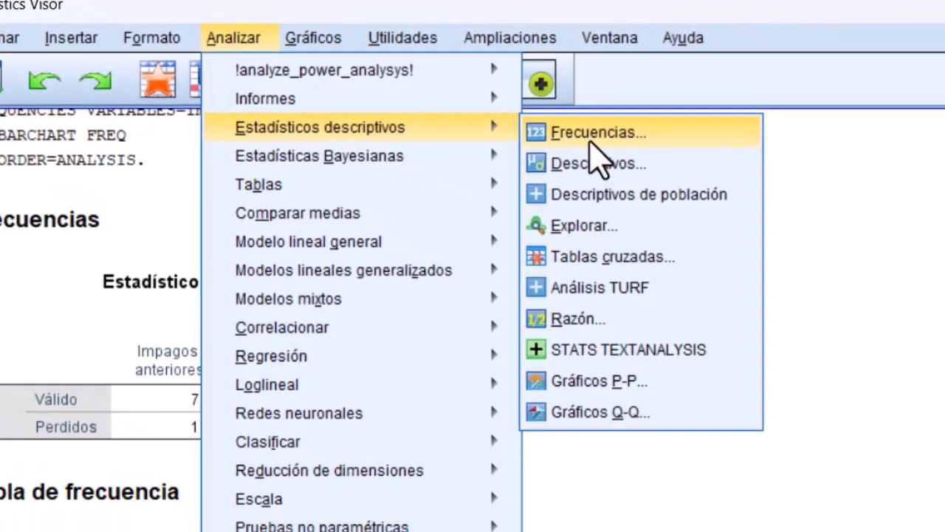
left_click(679, 175)
left_click(464, 175)
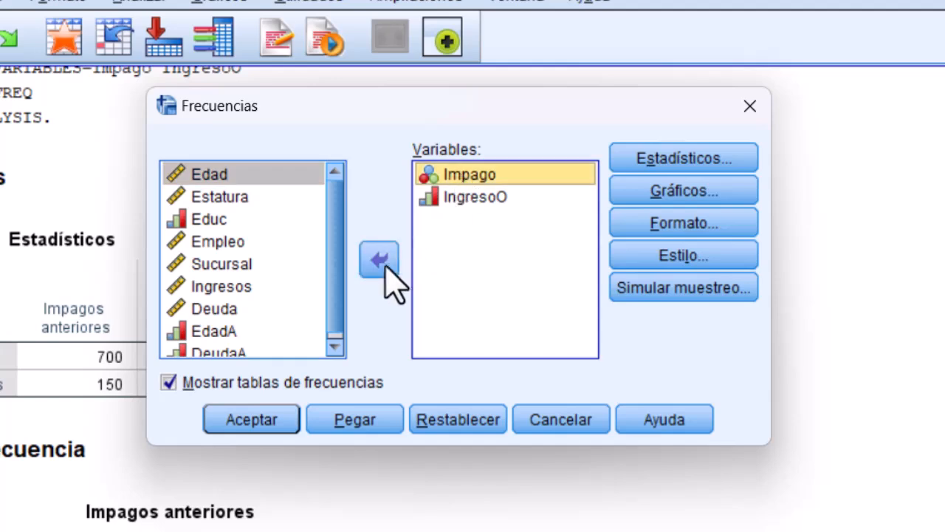
left_click(381, 260)
left_click(473, 175)
left_click(380, 260)
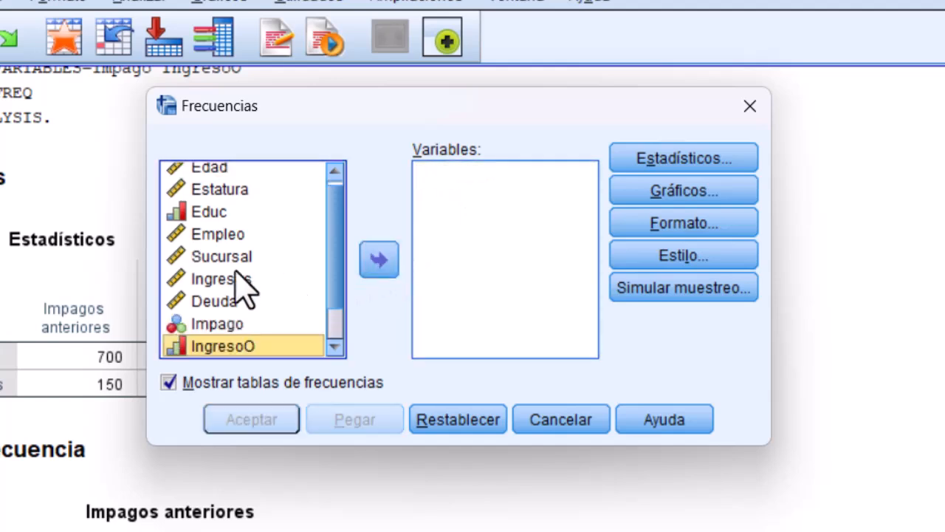
Step: Add EdadA and DeudaA as the variables of the Frequencies analysis and run it
scroll(251, 277, "down", 1)
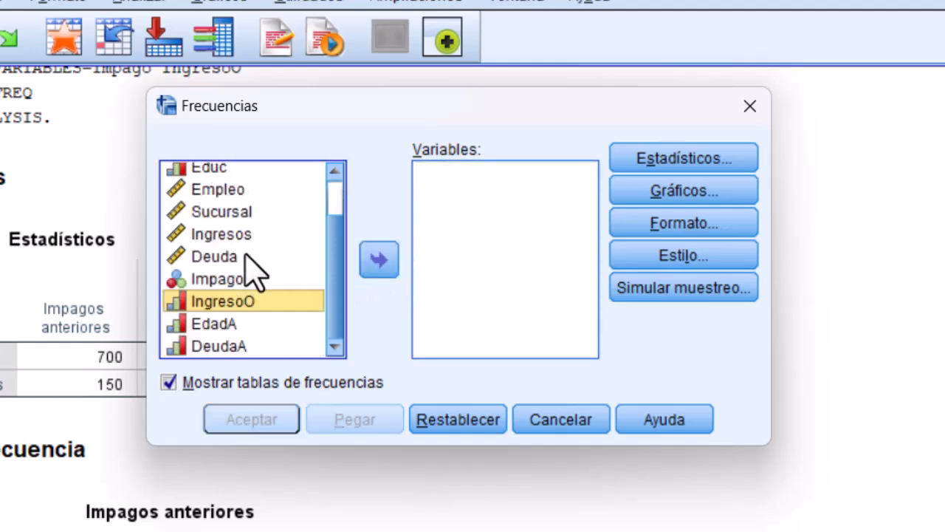
left_click(221, 325)
left_click(379, 260)
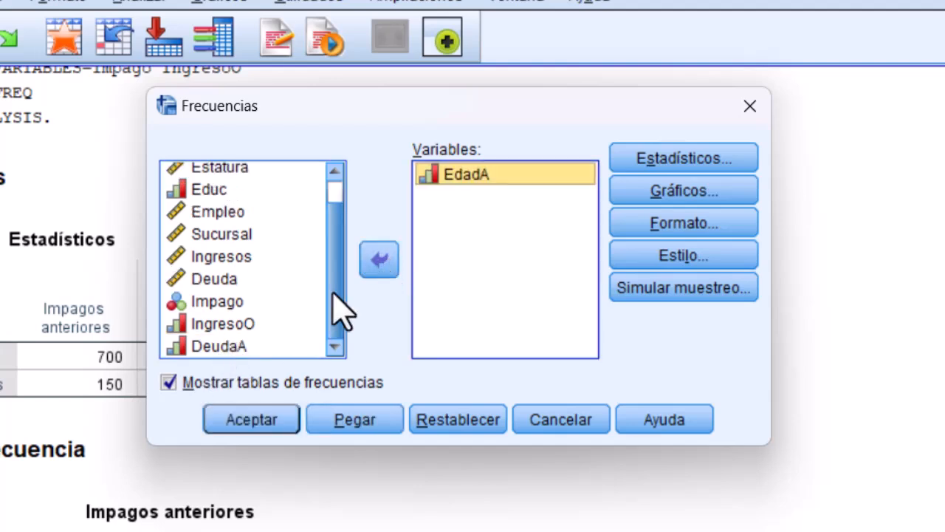
left_click(231, 347)
left_click(379, 260)
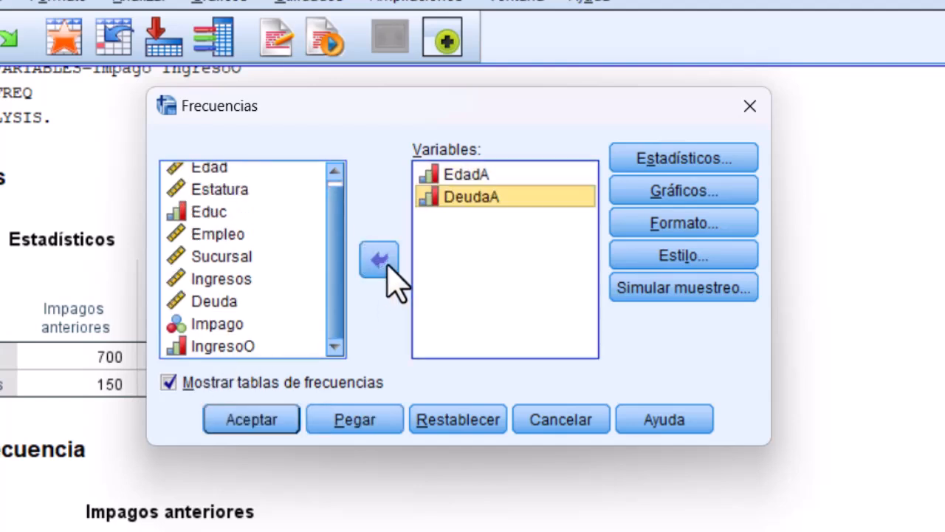
left_click(253, 421)
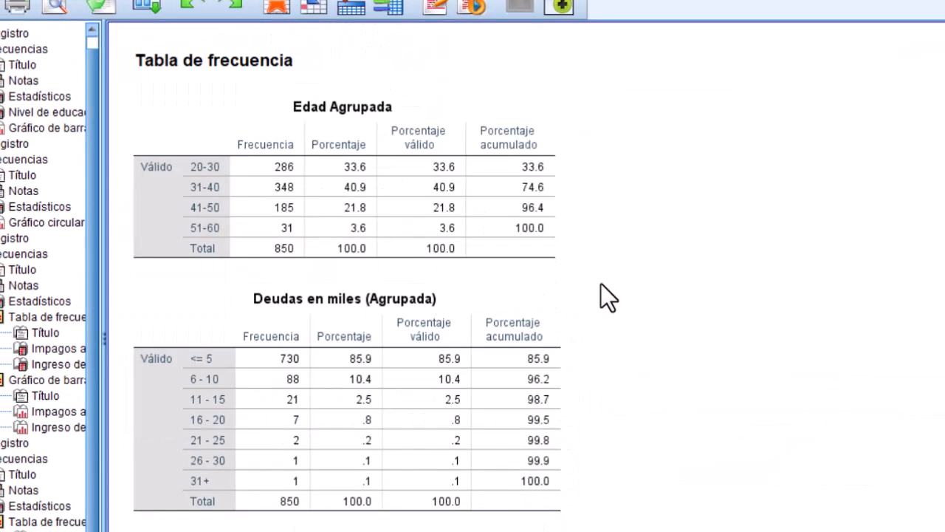
Step: Review the tables and bar charts for EdadA and DeudaA, and reopen the Frequencies analysis with frequency tables turned off
left_click(290, 207)
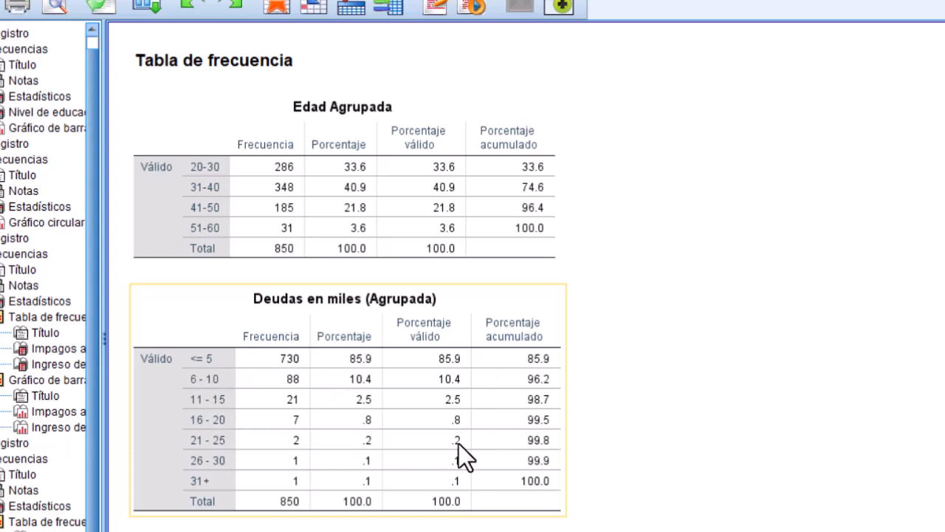
scroll(696, 381, "down", 10)
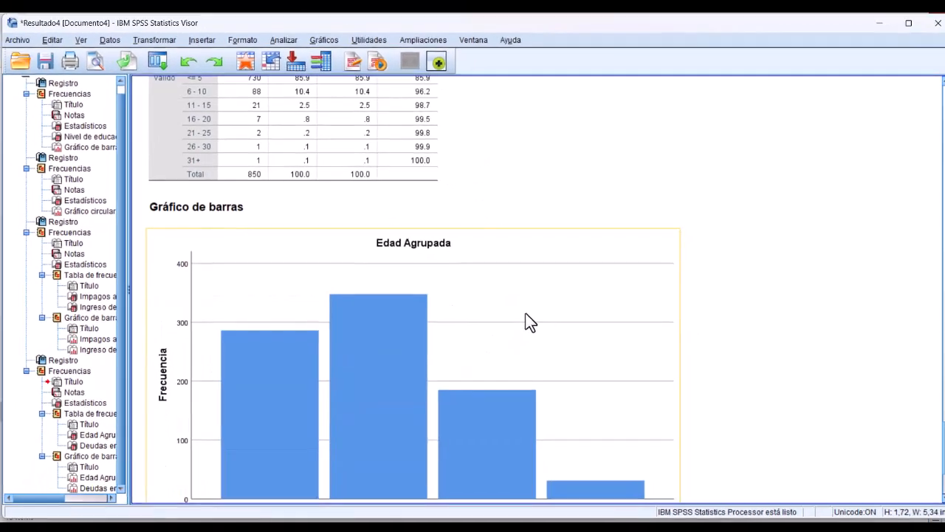
scroll(518, 309, "up", 10)
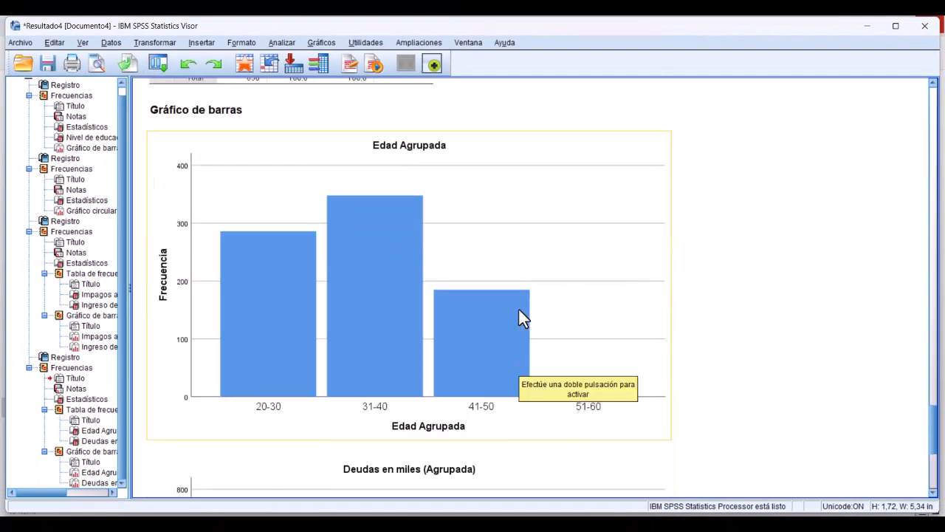
scroll(519, 309, "up", 5)
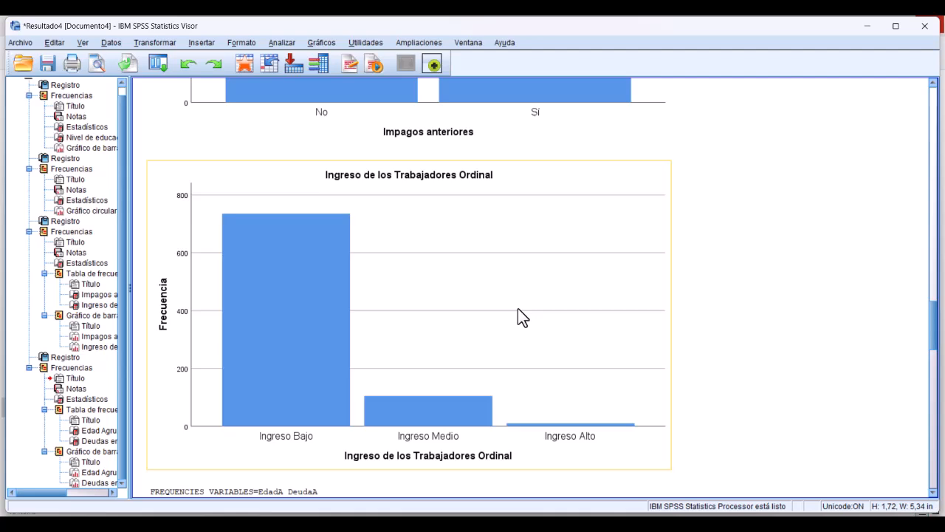
scroll(335, 194, "down", 10)
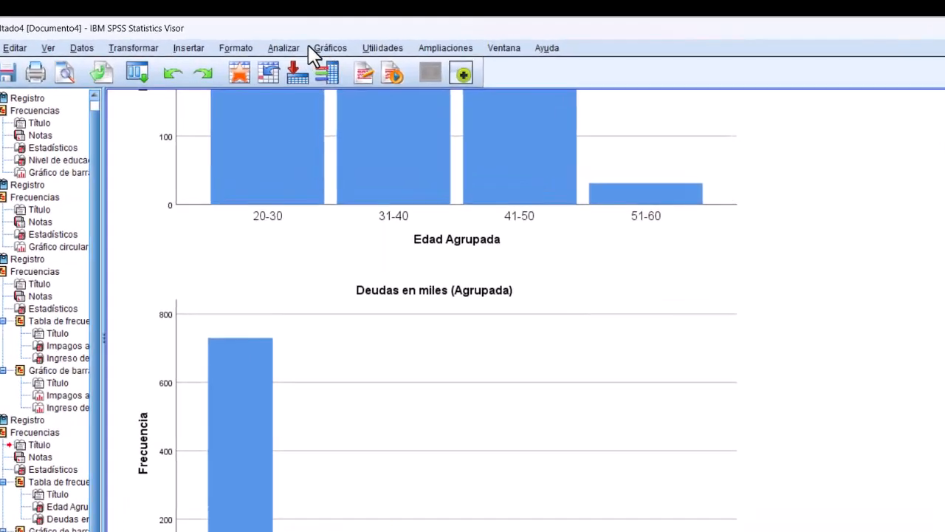
left_click(280, 43)
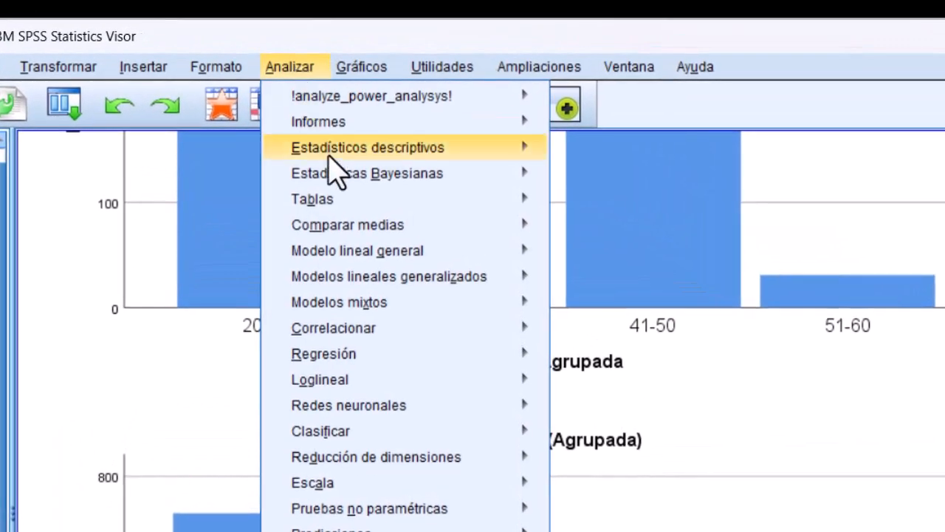
mouse_move(347, 165)
left_click(632, 158)
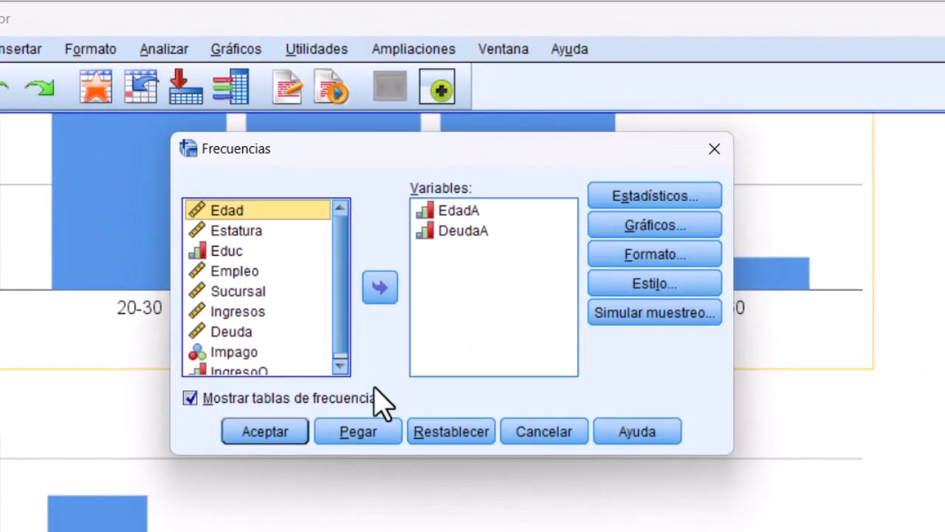
left_click(198, 398)
Step: Set the chart type to histograms with the normal curve, run the analysis, and review the histograms for EdadA and DeudaA
left_click(650, 226)
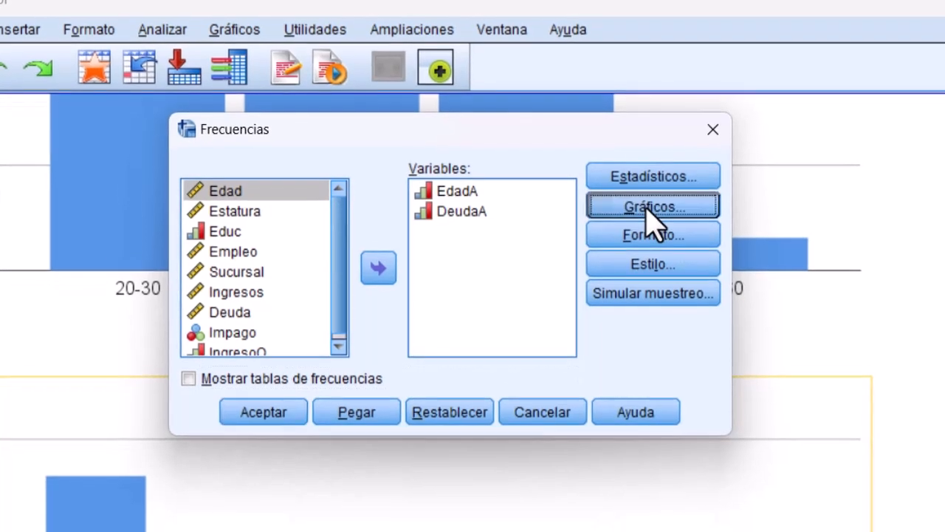
left_click(369, 319)
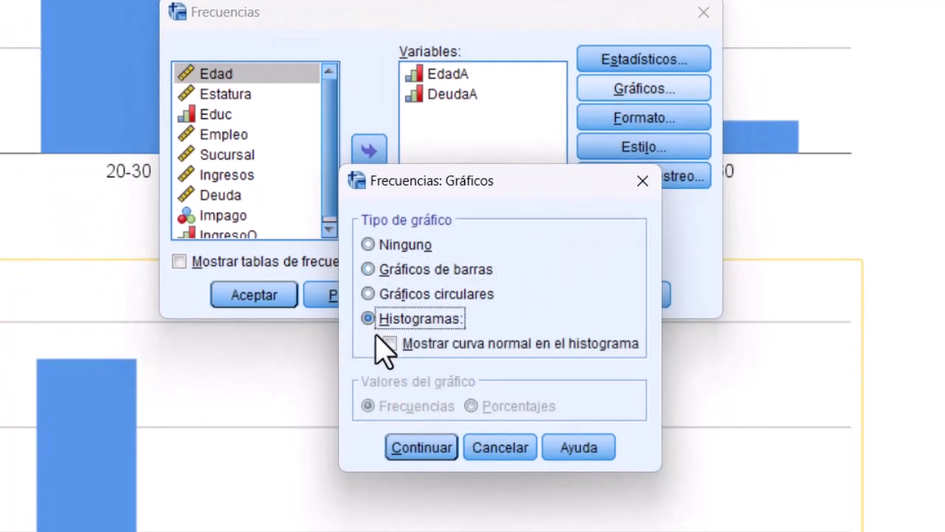
left_click(389, 343)
left_click(420, 449)
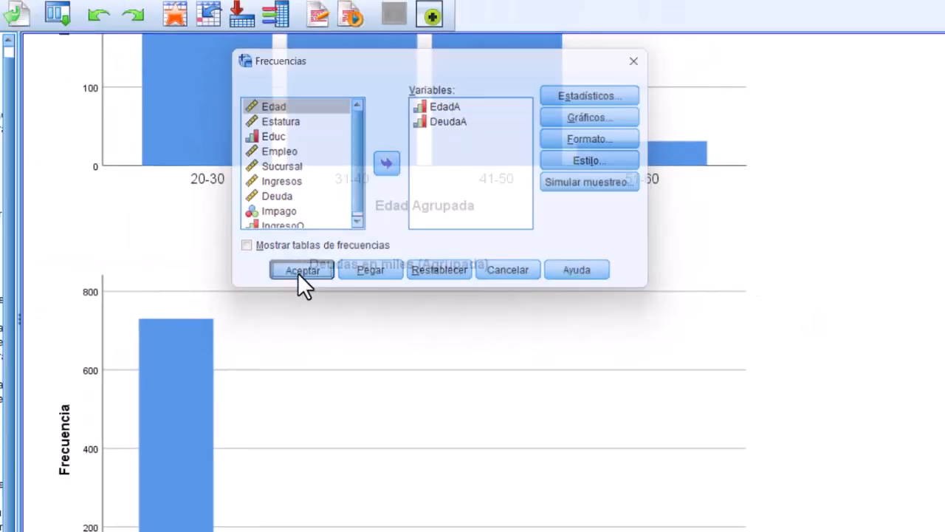
left_click(253, 295)
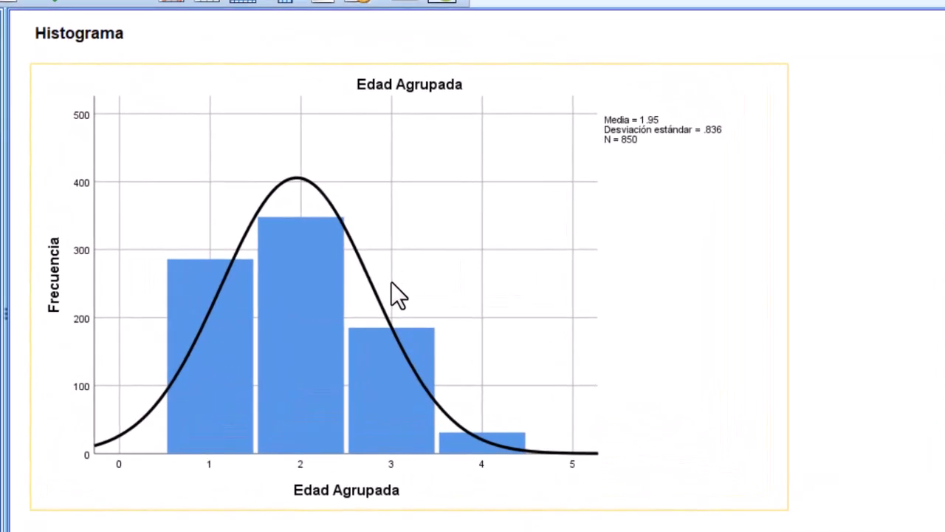
scroll(392, 281, "down", 5)
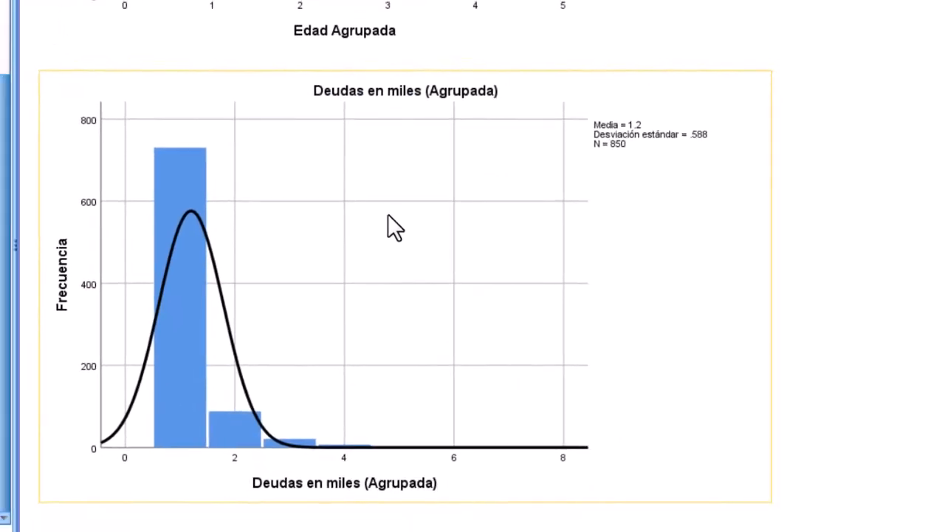
scroll(391, 236, "up", 5)
scroll(396, 266, "up", 3)
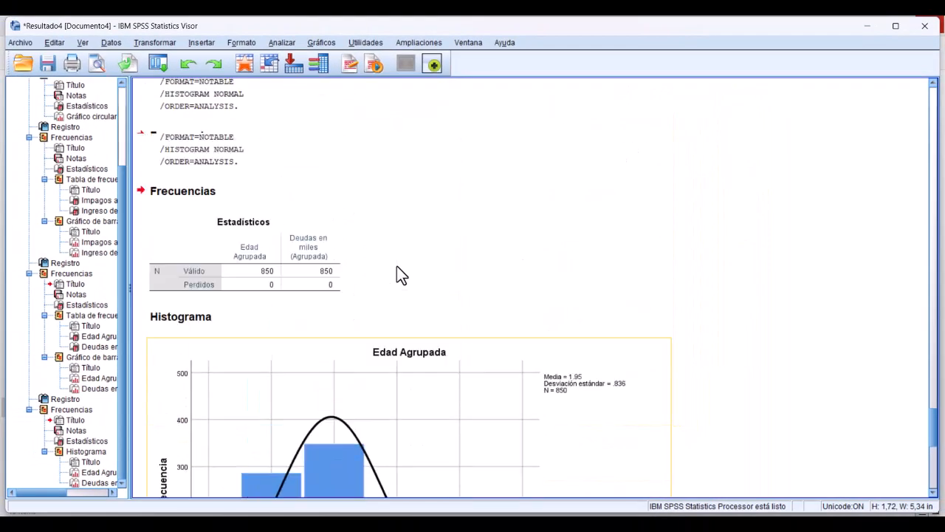
Step: Compare the grouped variables' histograms with their frequency tables and bar charts, and open the Descriptives analysis
scroll(397, 267, "up", 12)
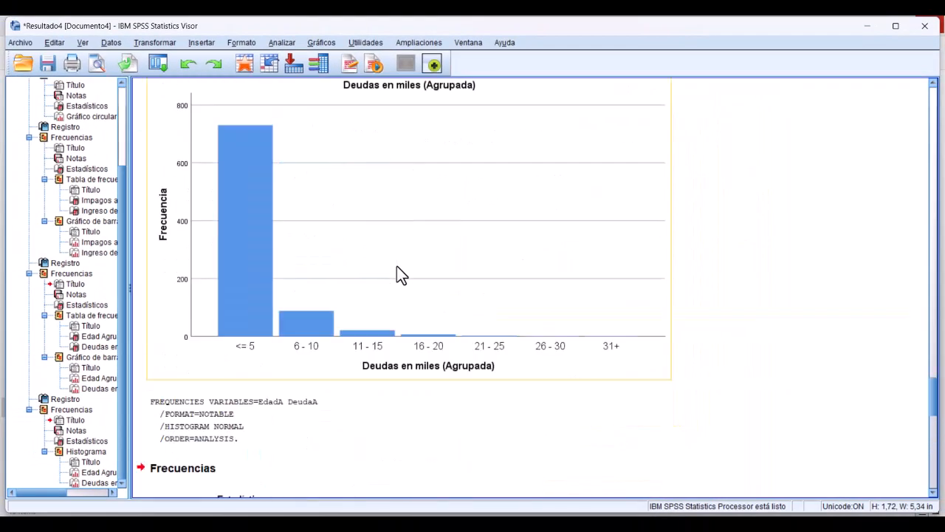
scroll(396, 273, "up", 1)
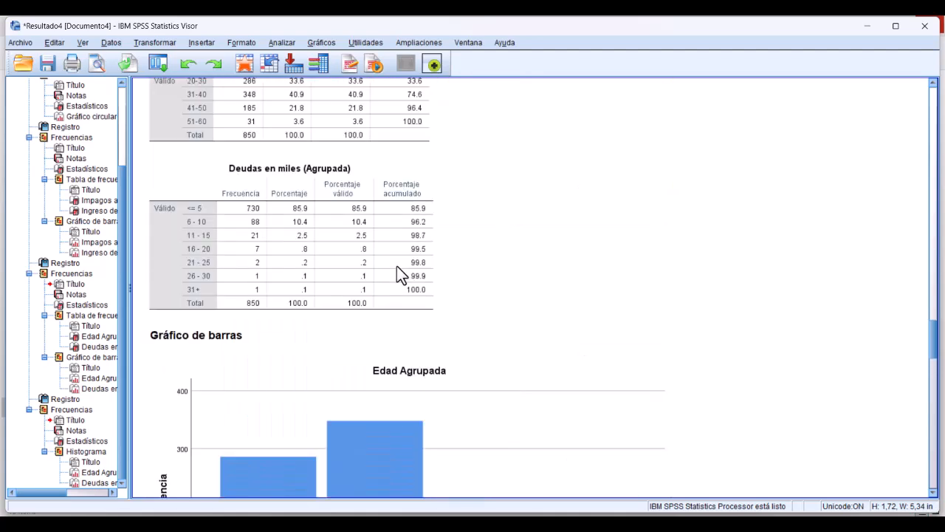
scroll(397, 273, "down", 10)
scroll(399, 275, "down", 3)
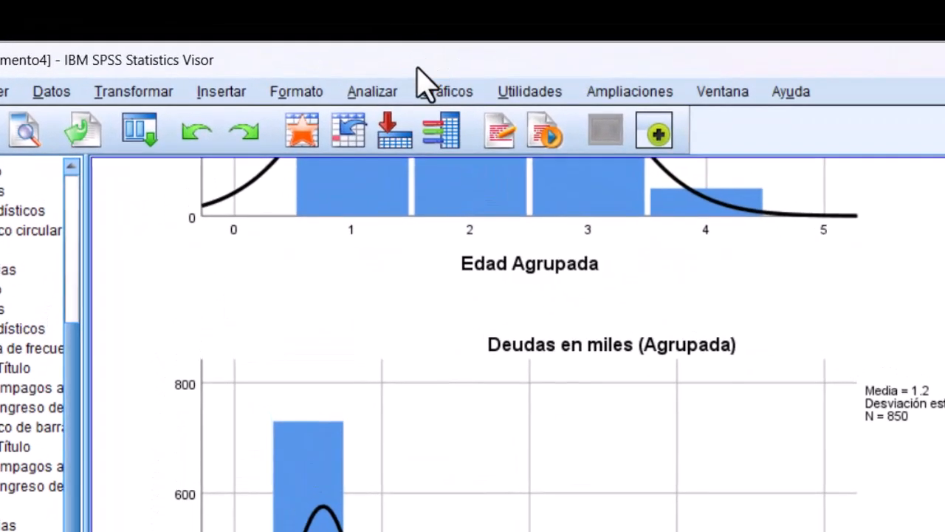
left_click(373, 93)
mouse_move(457, 195)
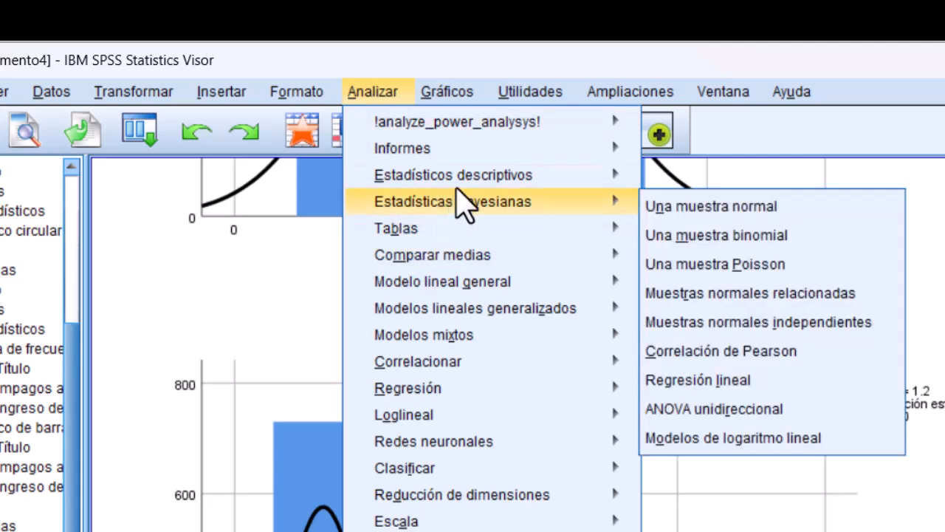
mouse_move(459, 177)
left_click(731, 207)
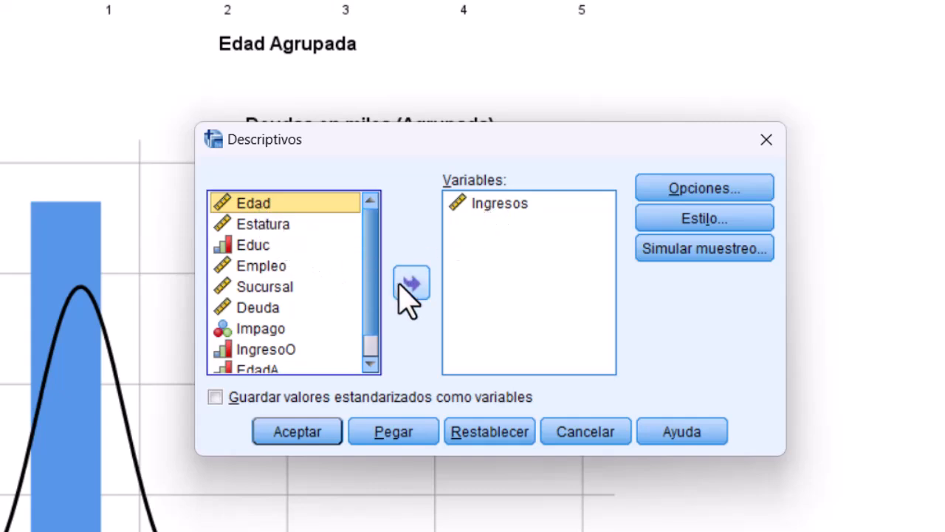
Step: Add Edad, Estatura, Deuda, Empleo and Sucursal alongside Ingresos as variables of the Descriptives analysis
left_click(411, 284)
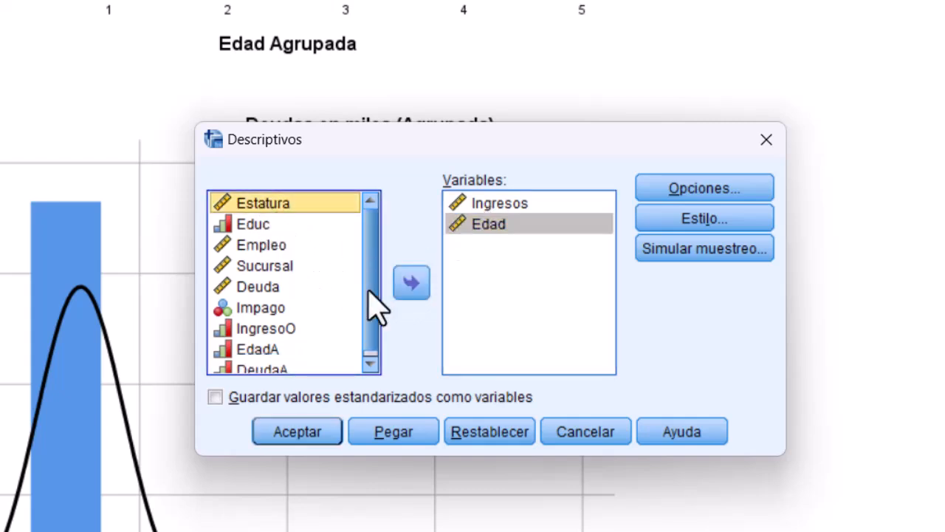
left_click(410, 283)
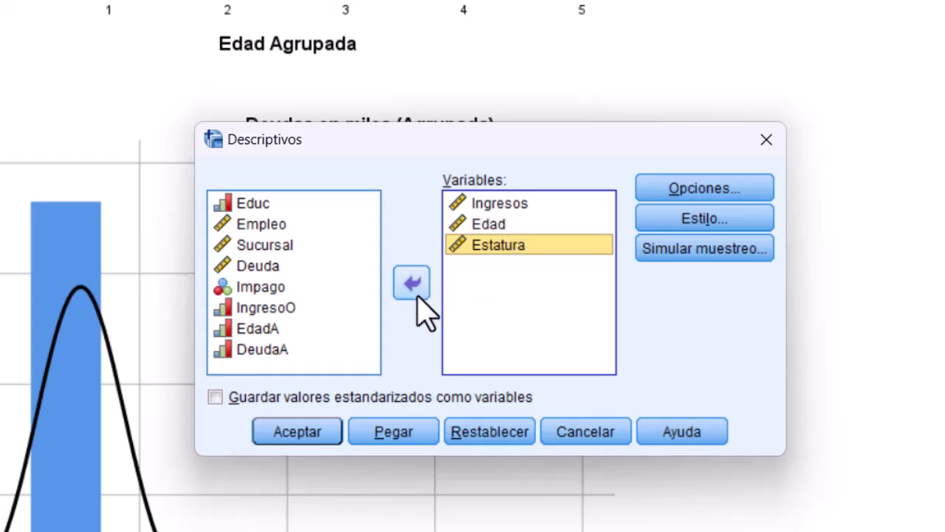
left_click(262, 267)
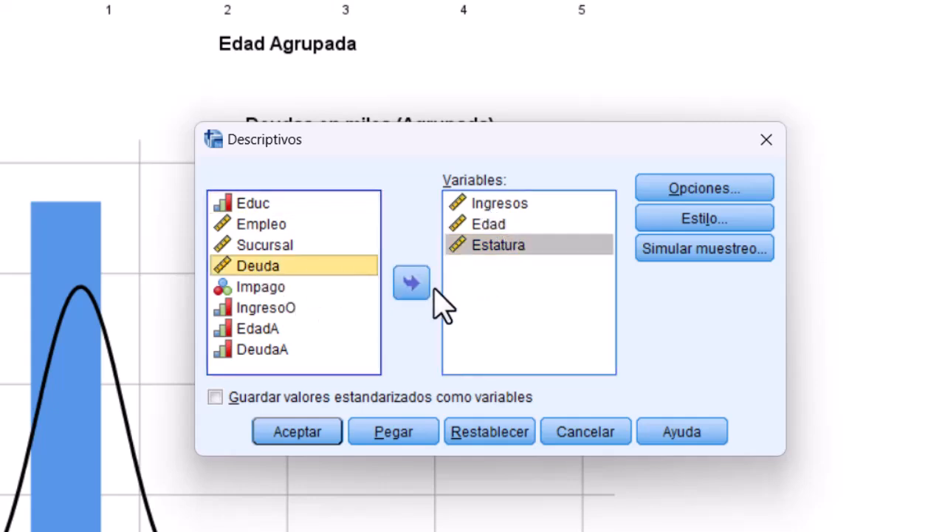
left_click(411, 285)
left_click(267, 224)
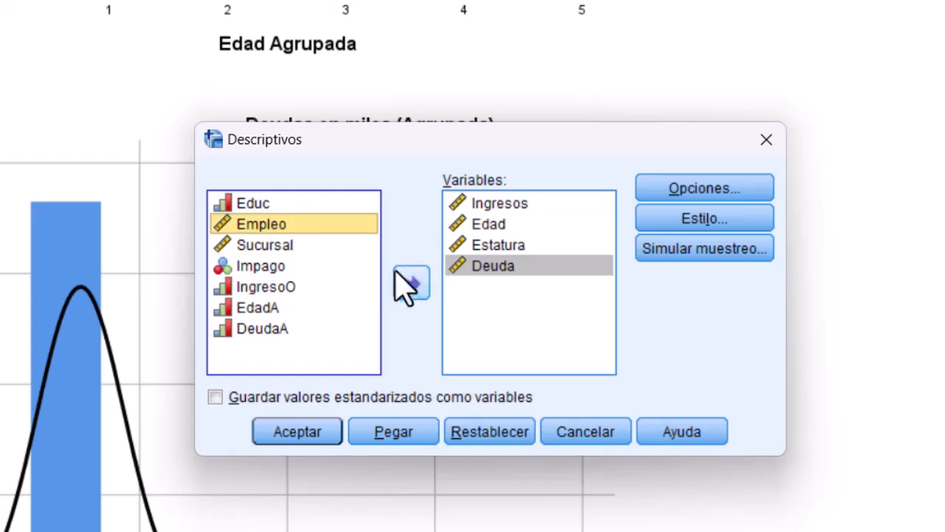
left_click(407, 286)
left_click(266, 226)
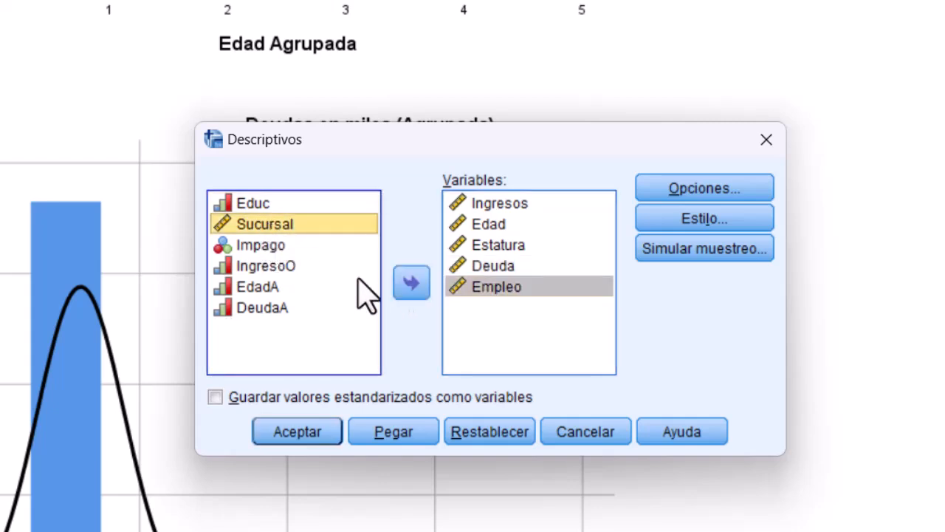
left_click(413, 288)
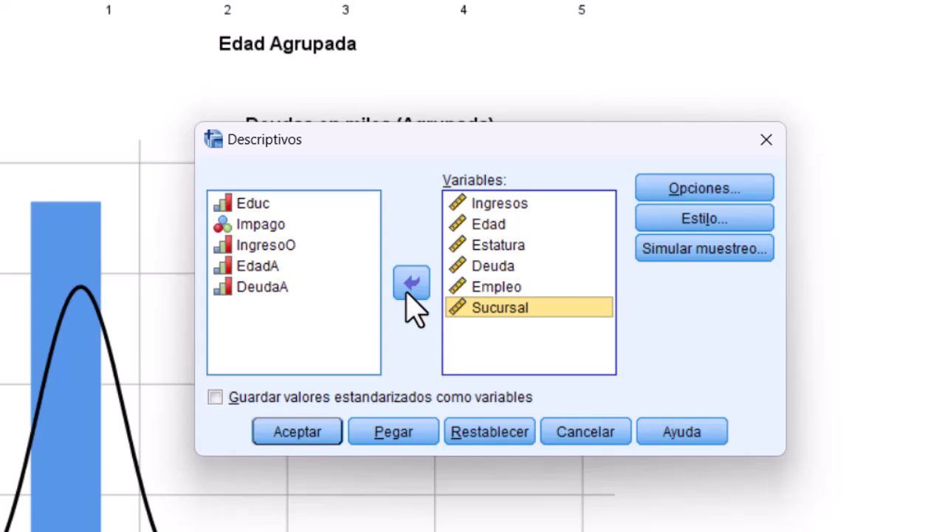
Step: Include the sum, variance, range and standard error of the mean in the Descriptives statistics, and run the analysis
left_click(687, 187)
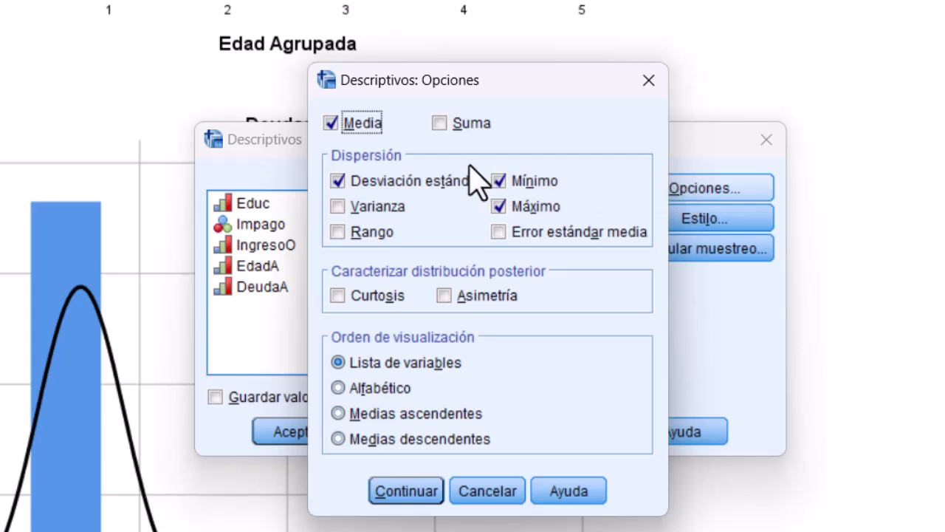
left_click(440, 124)
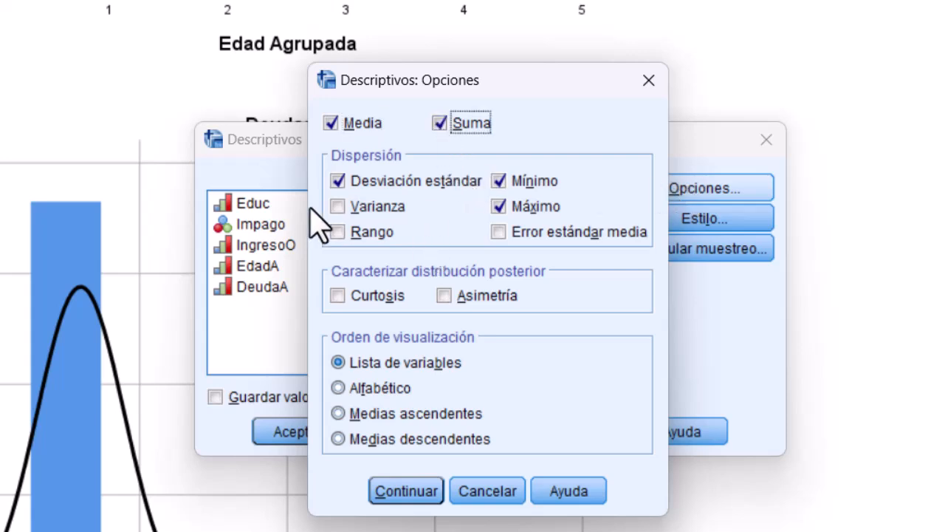
left_click(337, 206)
left_click(339, 232)
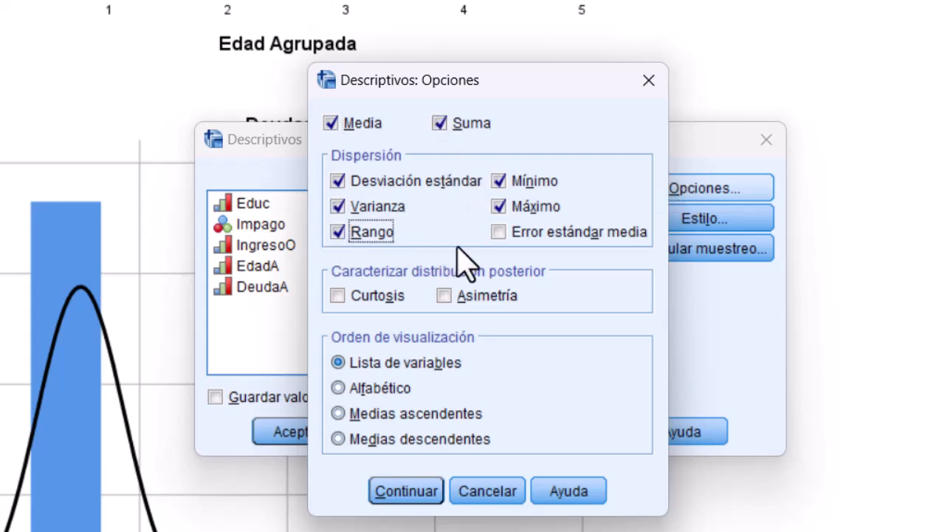
left_click(500, 234)
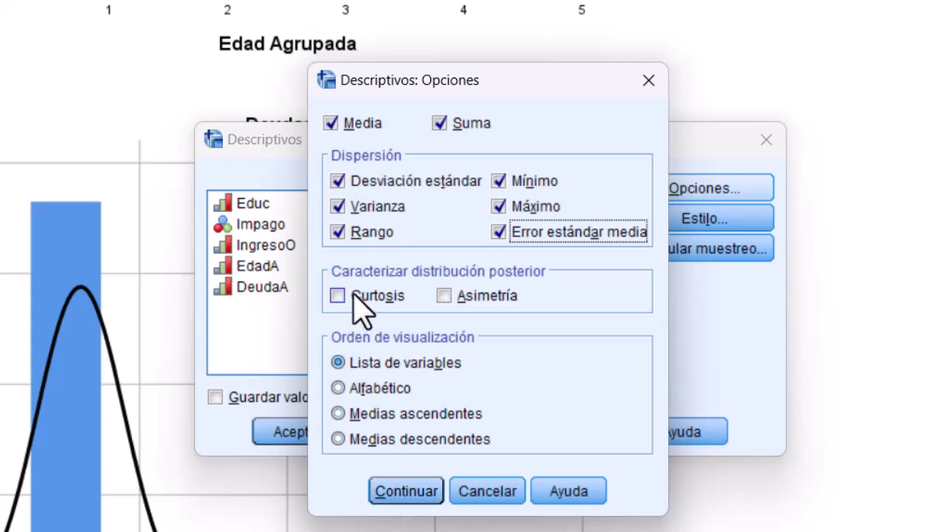
left_click(412, 495)
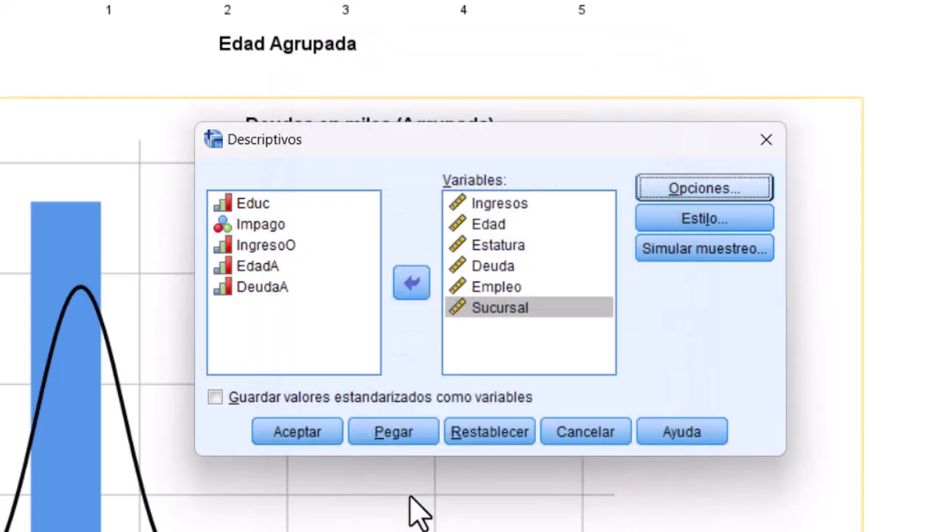
left_click(313, 436)
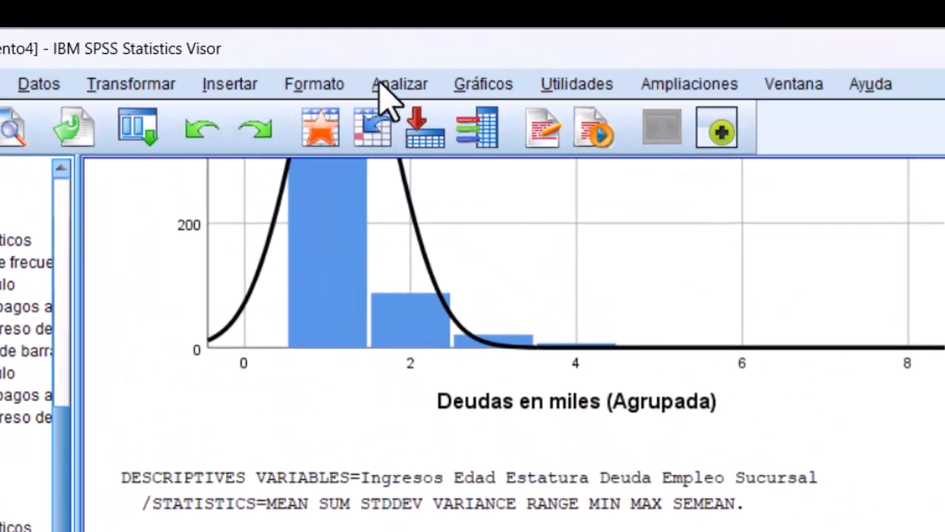
Step: Reopen the Frequencies analysis and remove EdadA and DeudaA from the variables to analyse
left_click(315, 52)
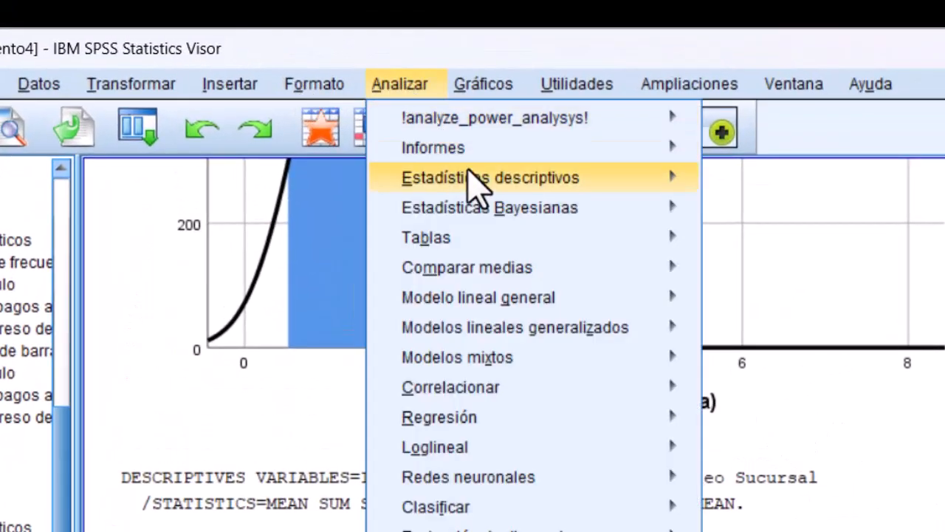
mouse_move(363, 112)
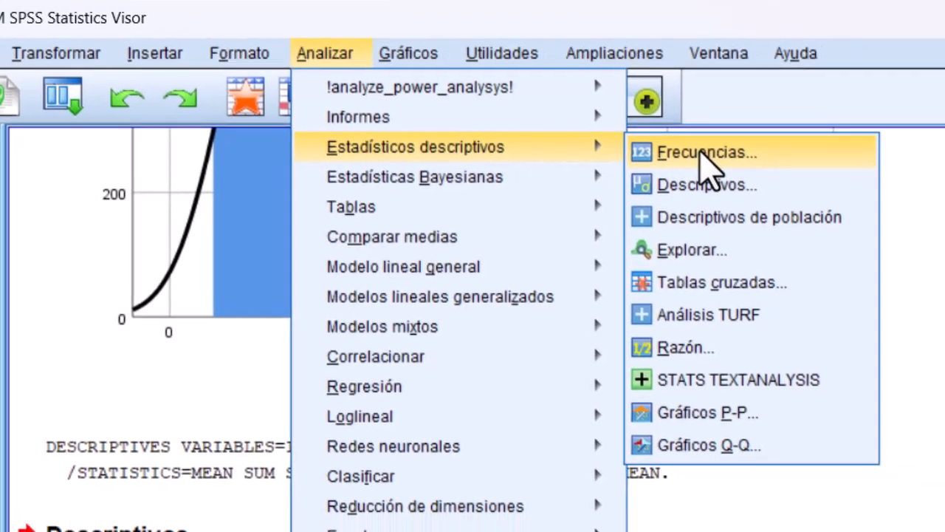
left_click(772, 184)
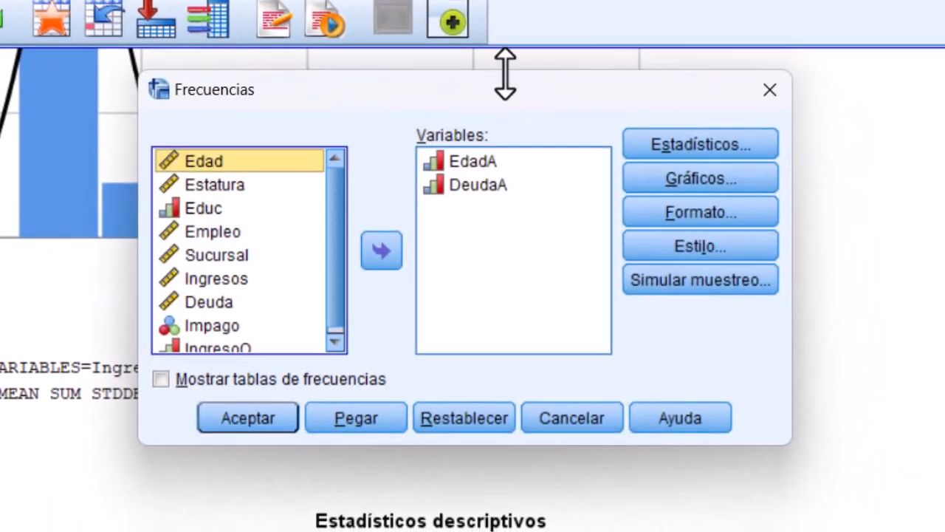
left_click(464, 157)
left_click(369, 250)
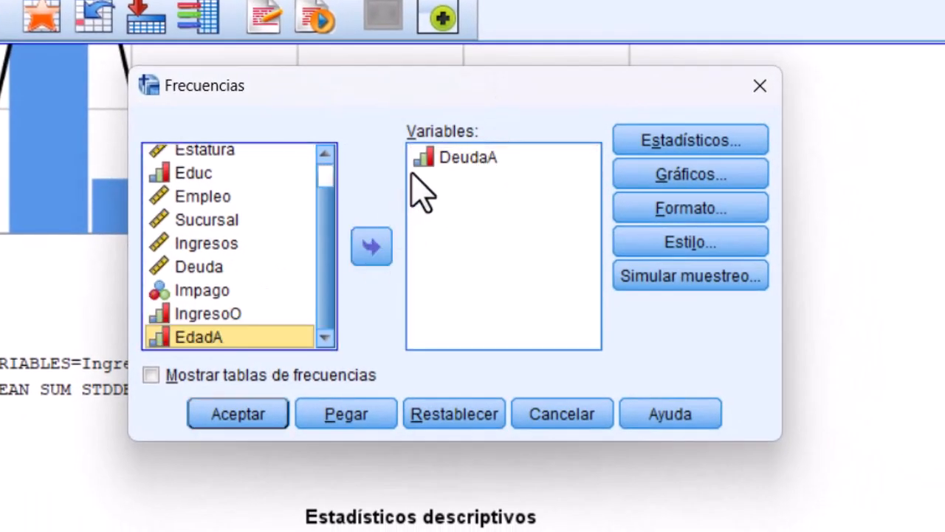
left_click(439, 163)
left_click(374, 249)
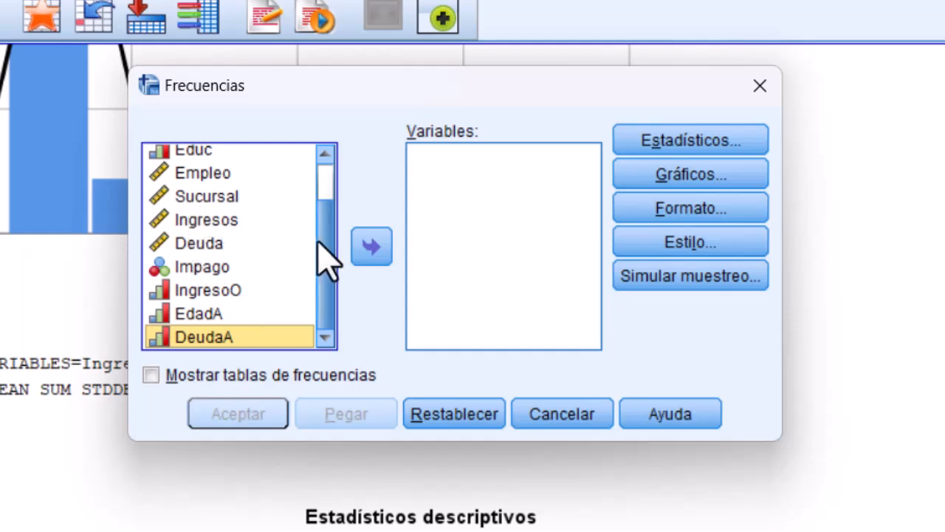
Step: Add Edad, Estatura, Empleo, Sucursal, Ingresos and Deuda as the variables of the Frequencies analysis
scroll(328, 229, "up", 1)
left_click(193, 157)
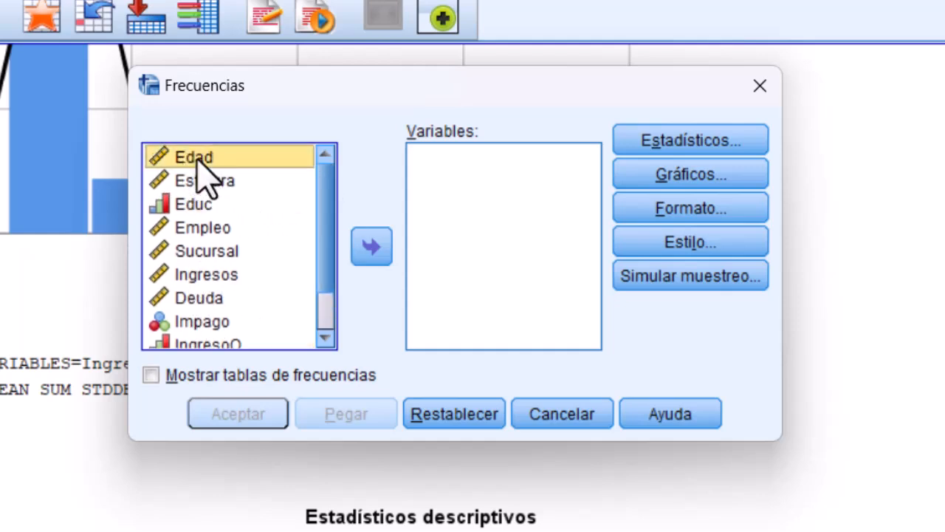
left_click(373, 250)
left_click(211, 157)
left_click(373, 248)
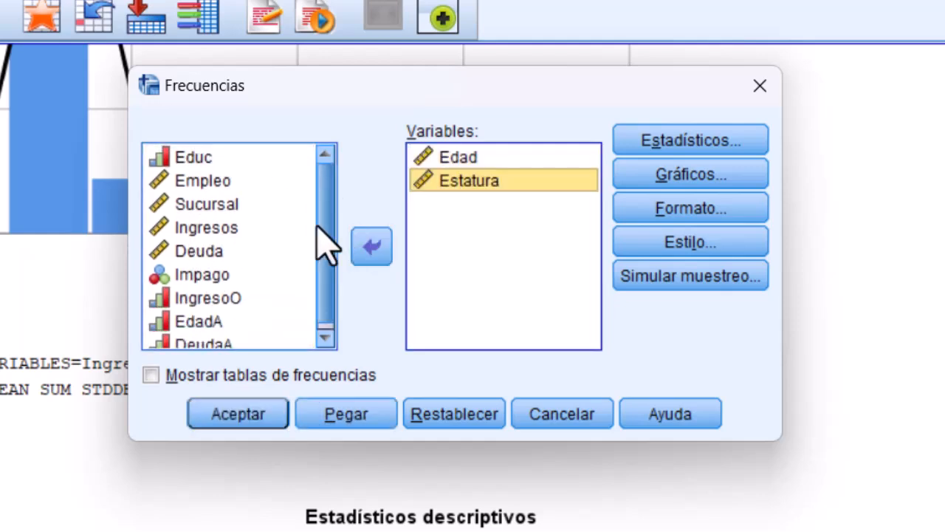
left_click(214, 181)
left_click(372, 248)
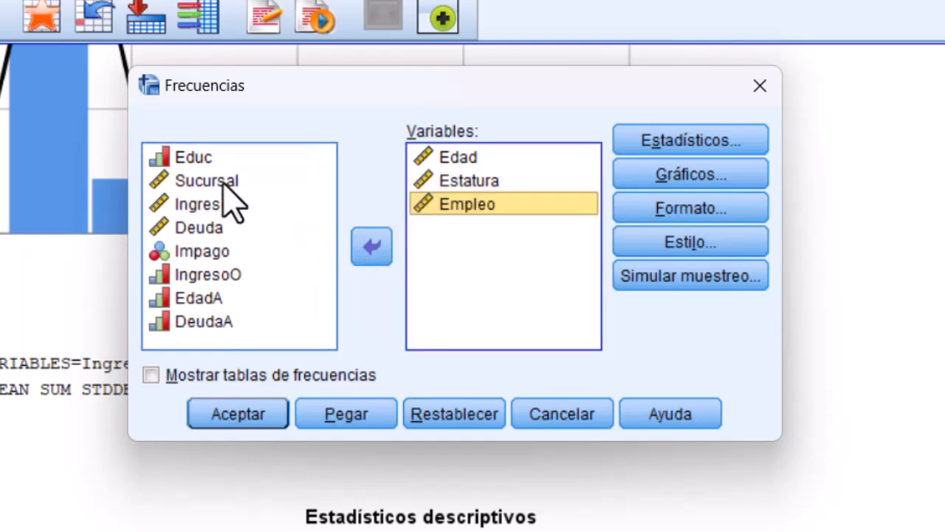
left_click(218, 182)
left_click(371, 248)
left_click(222, 182)
left_click(373, 247)
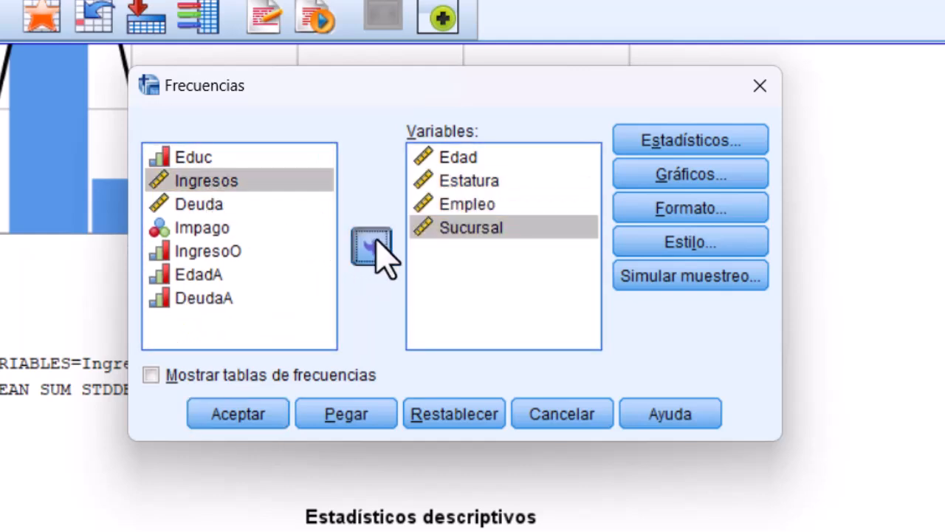
left_click(198, 181)
left_click(373, 248)
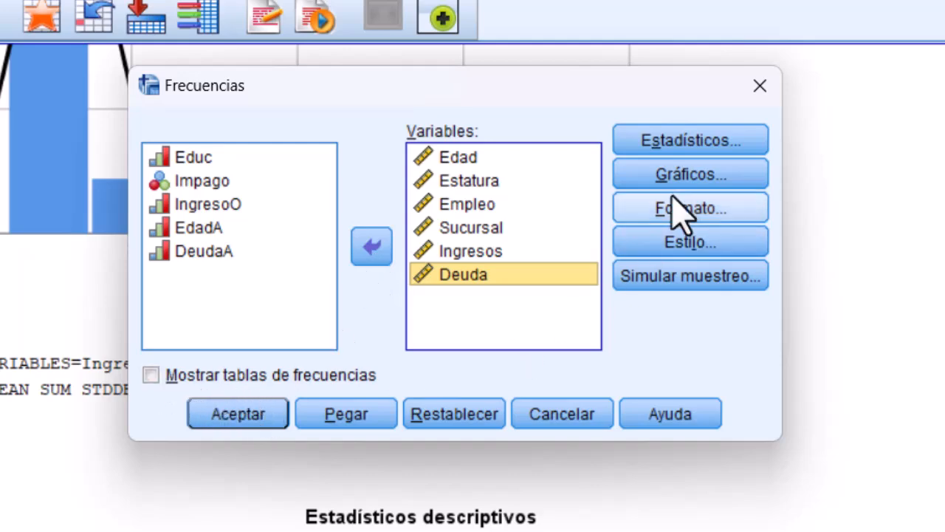
Step: Request the mean, median, mode and sum as central tendency statistics for the Frequencies analysis
left_click(703, 144)
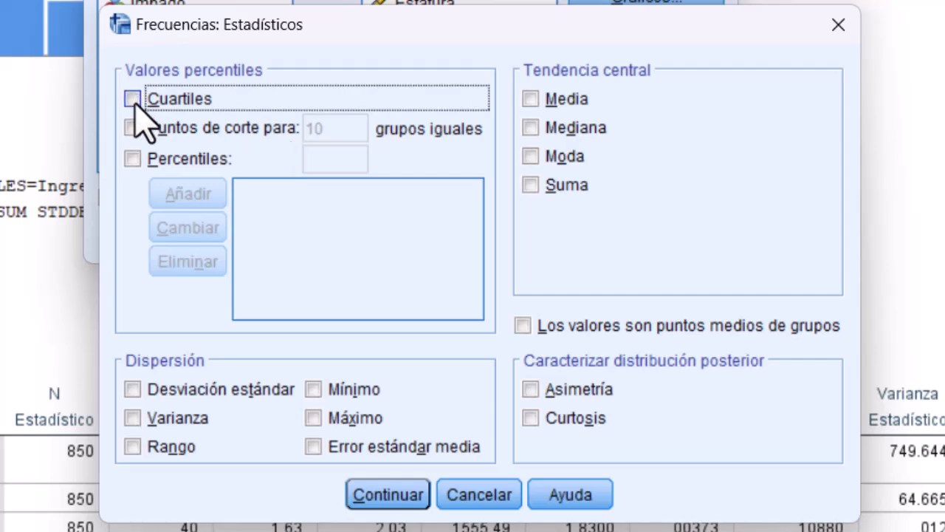
left_click(532, 100)
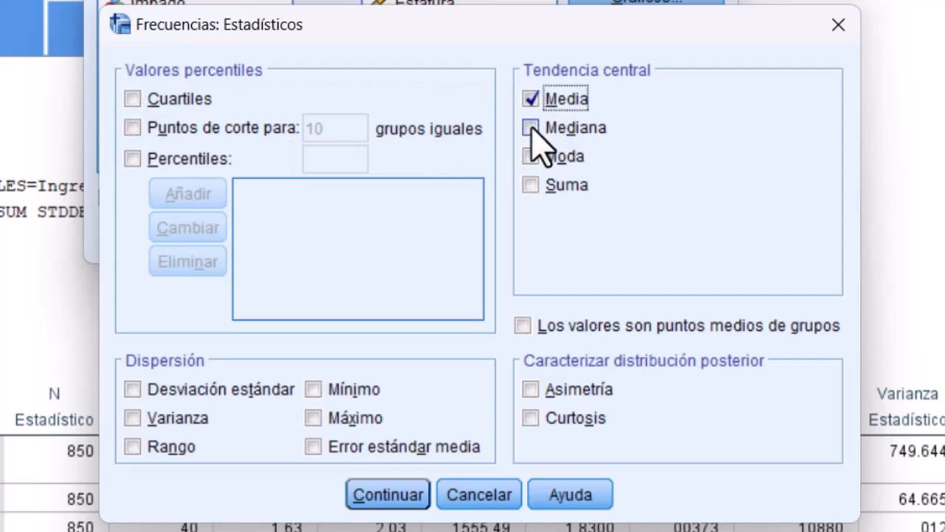
left_click(532, 129)
left_click(531, 156)
left_click(531, 186)
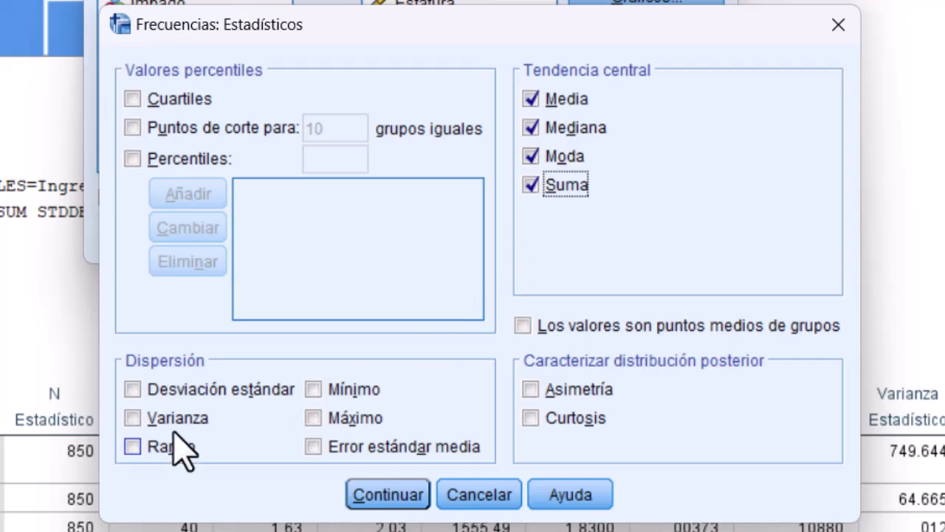
Step: Request the standard deviation, variance, range, minimum and maximum as dispersion statistics
left_click(132, 389)
left_click(132, 418)
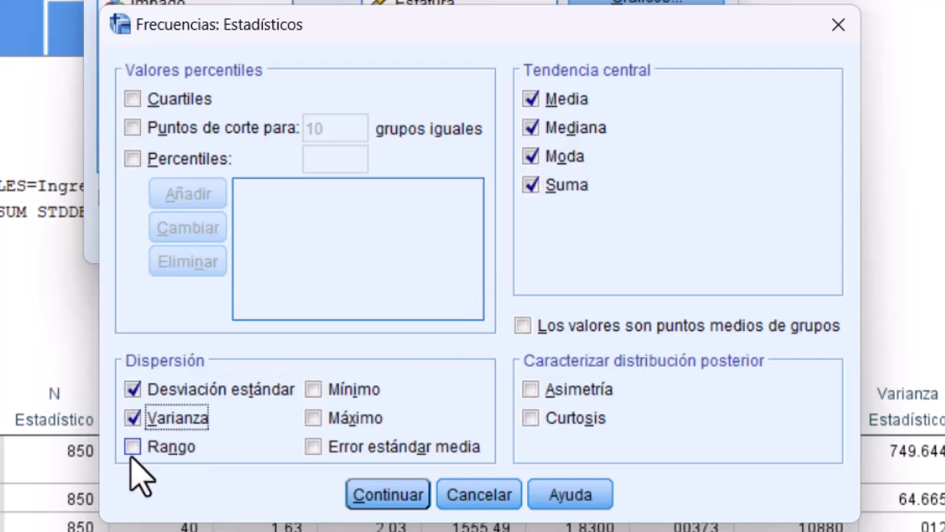
left_click(132, 447)
left_click(316, 390)
left_click(315, 419)
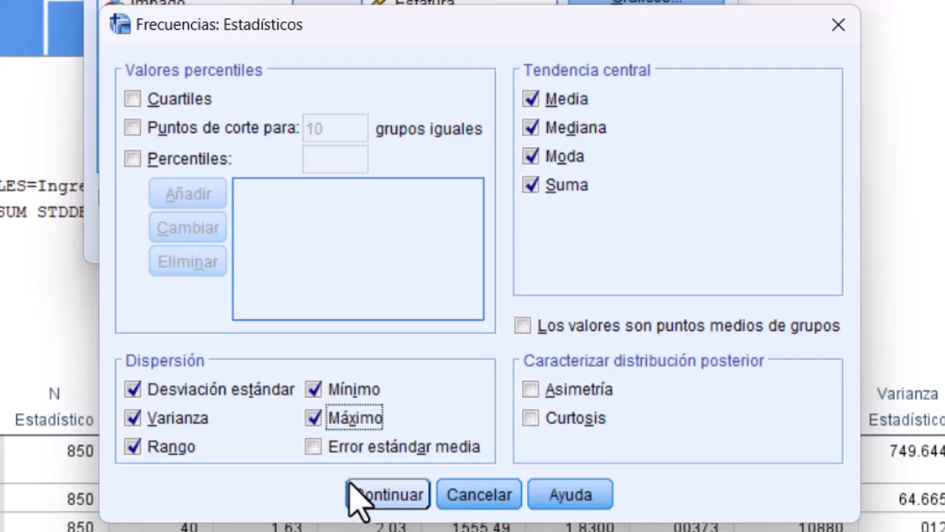
Step: Include quartiles in the requested statistics and run the Frequencies analysis
left_click(132, 99)
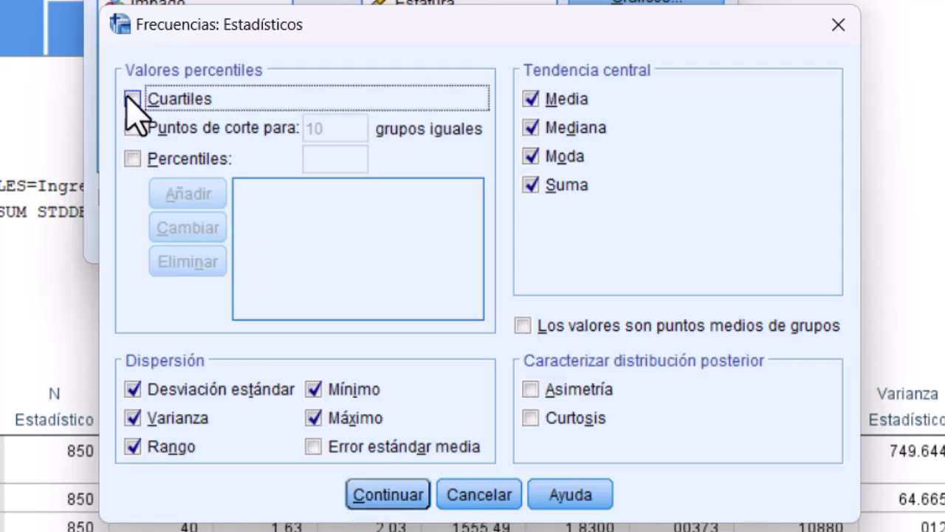
key("Return")
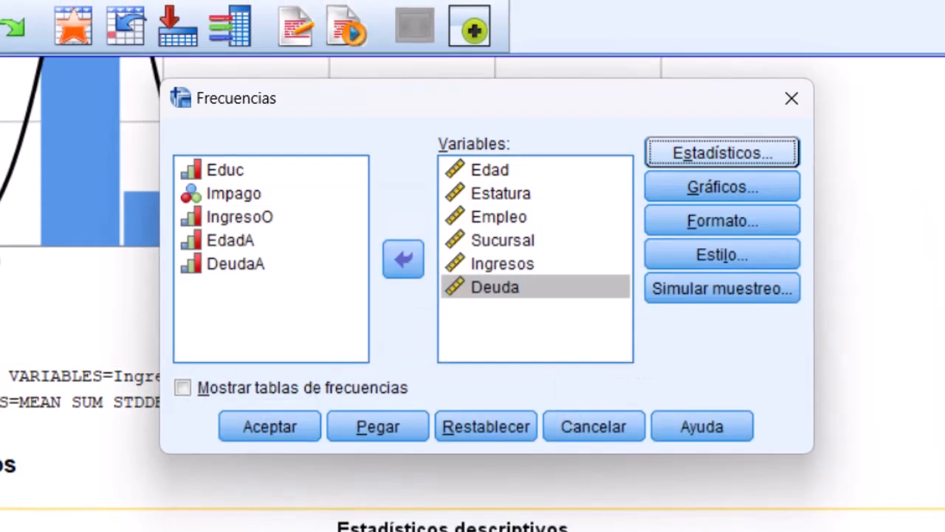
left_click(271, 434)
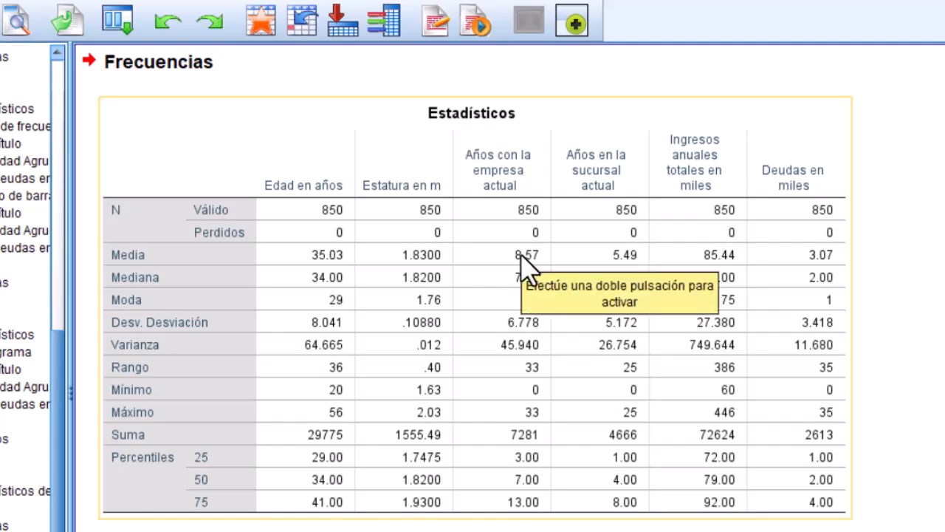
Step: Compare the Descriptives output table with the statistics table from the Frequencies analysis
scroll(380, 240, "up", 10)
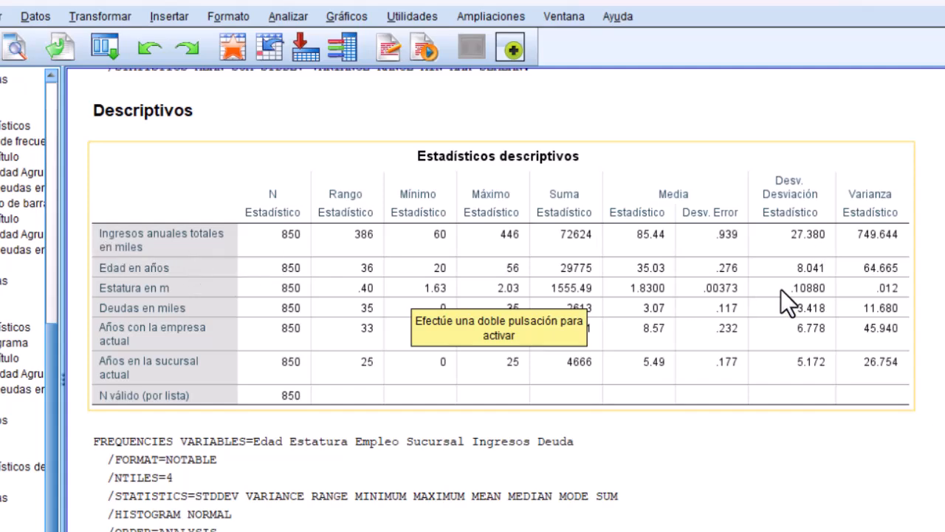
scroll(517, 371, "down", 10)
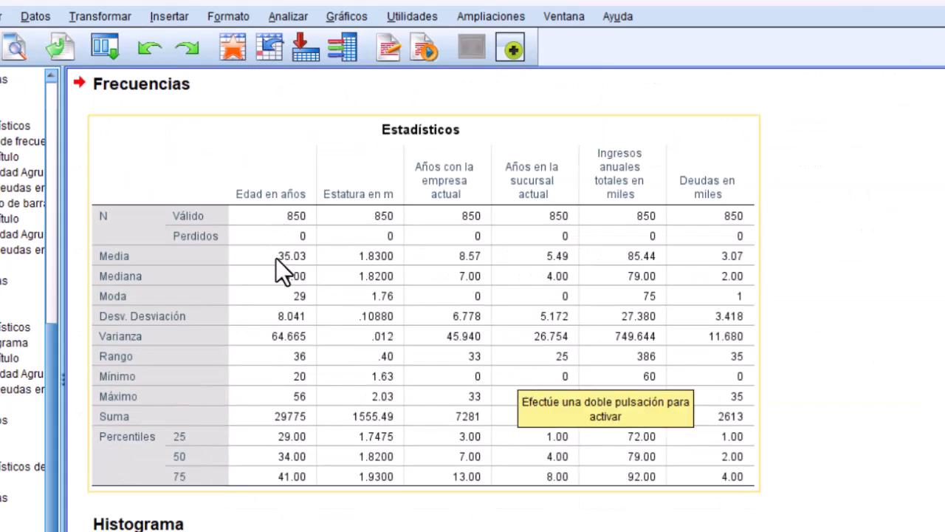
scroll(283, 279, "up", 10)
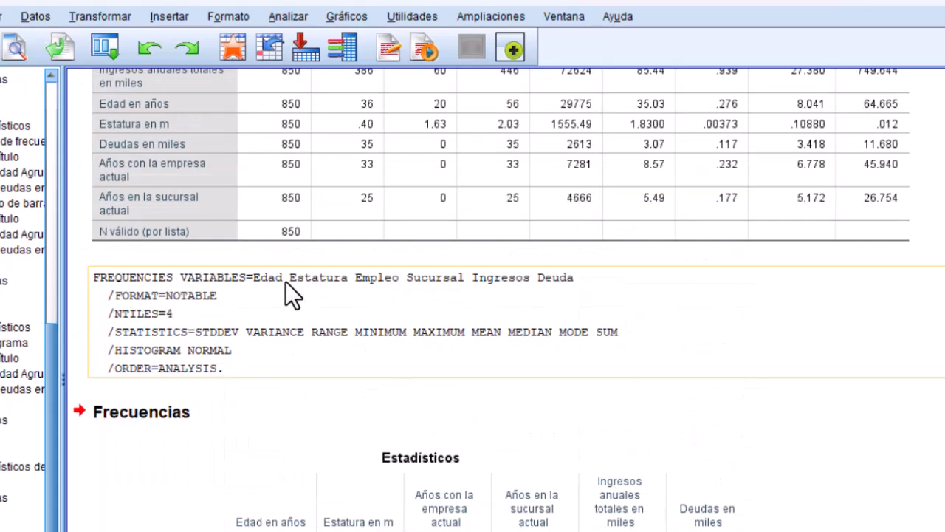
scroll(355, 284, "down", 10)
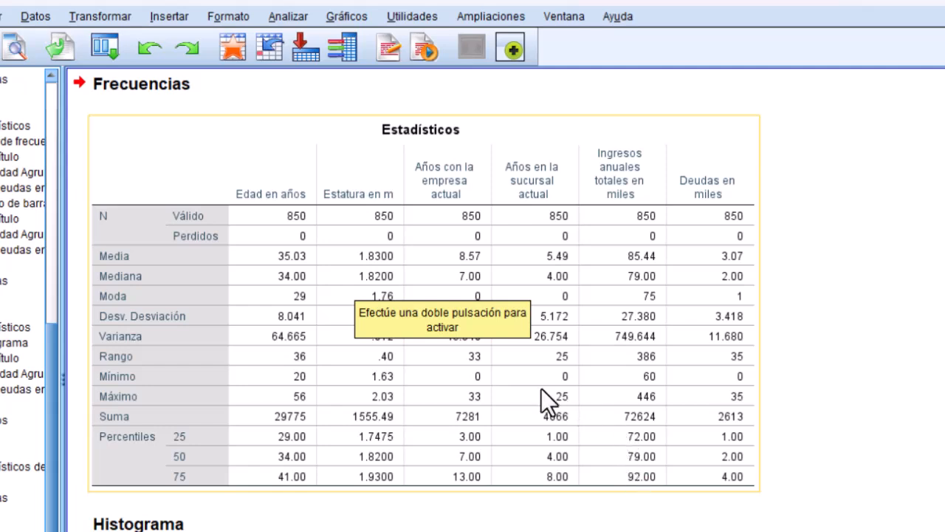
Step: Copy the Estadísticos table from the Frequencies output
double_click(246, 162)
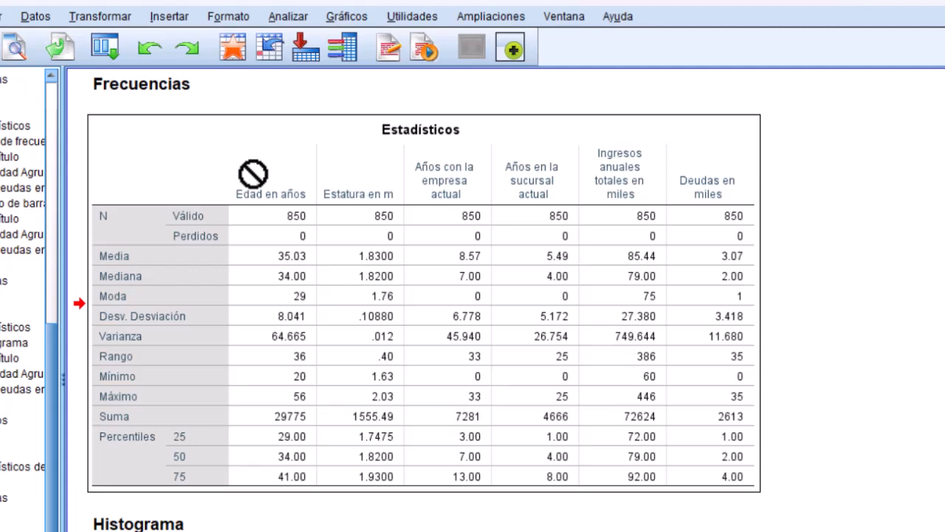
left_click_drag(253, 175, 254, 177)
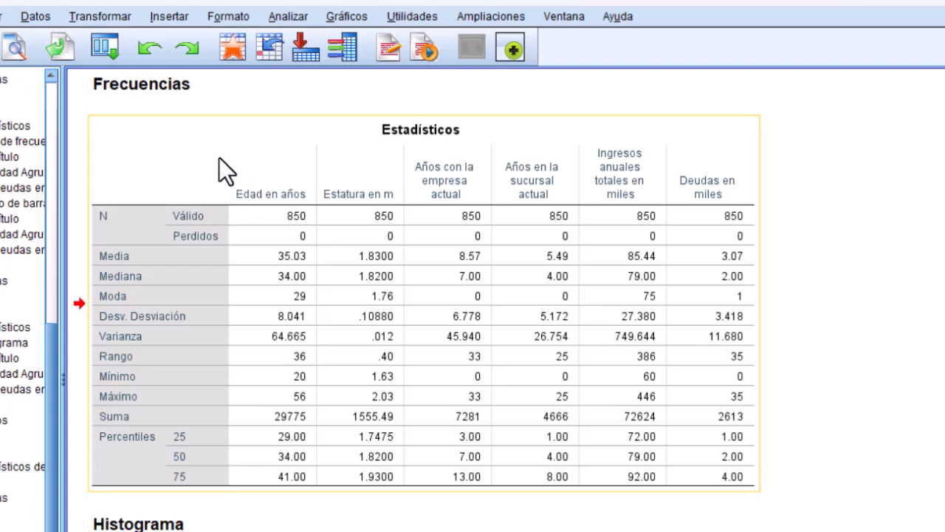
right_click(220, 158)
left_click(251, 193)
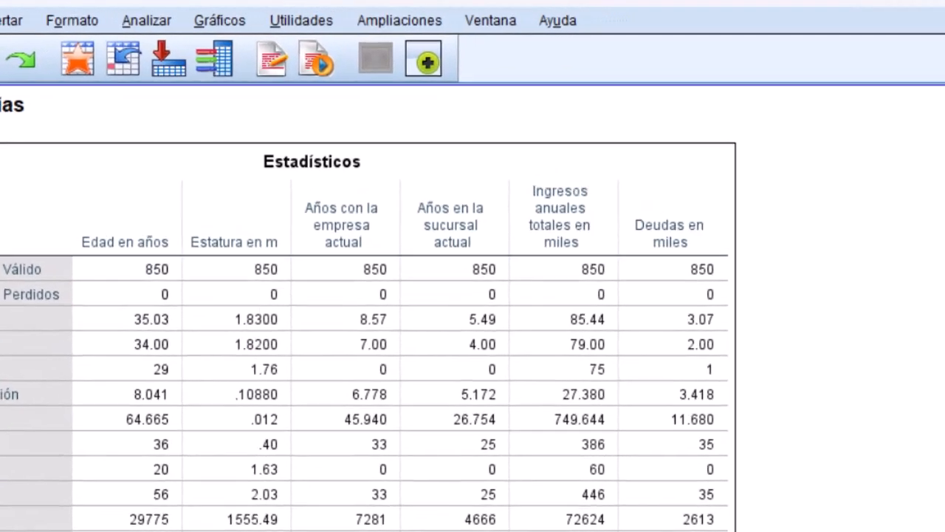
Step: Create a blank workbook in Excel and paste the copied Estadísticos table starting at cell D4
key("super")
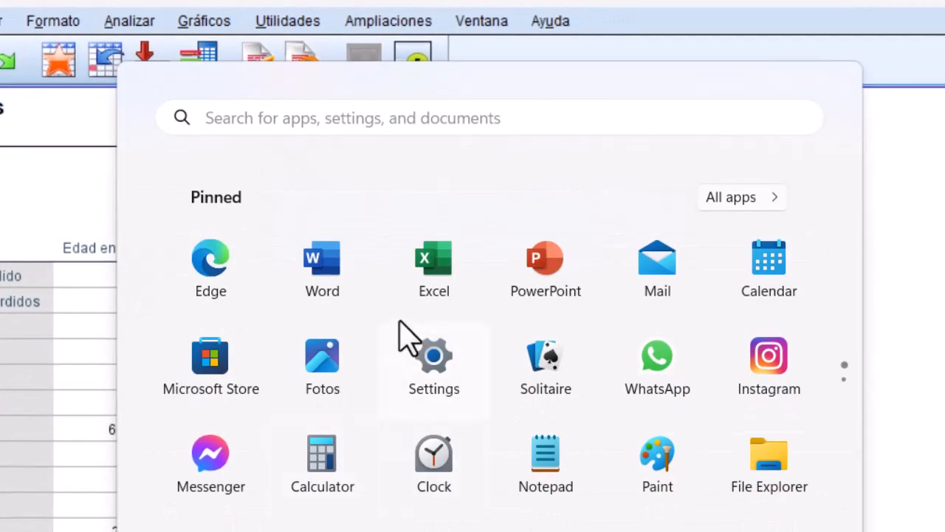
left_click(435, 270)
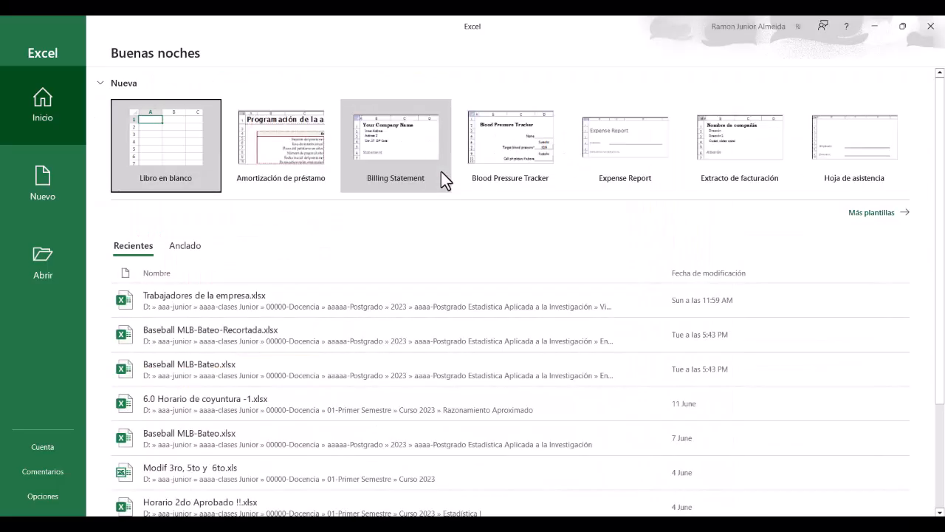
left_click(194, 158)
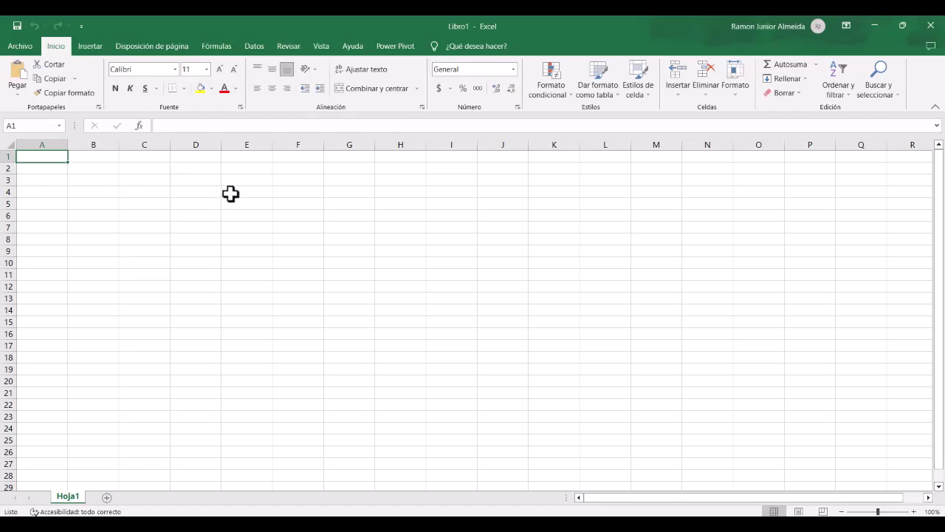
left_click(195, 194)
left_click(17, 81)
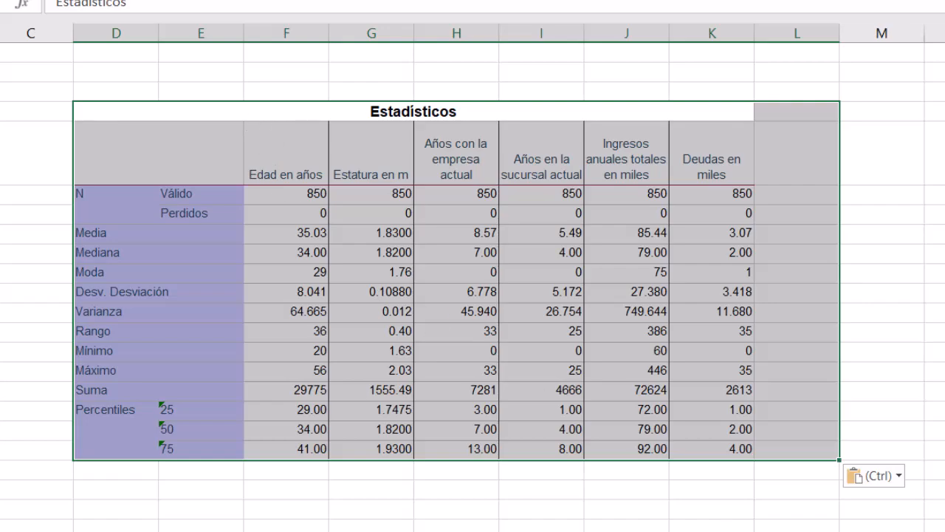
Step: Switch back to the employee dataset in the SPSS data editor
left_click(621, 517)
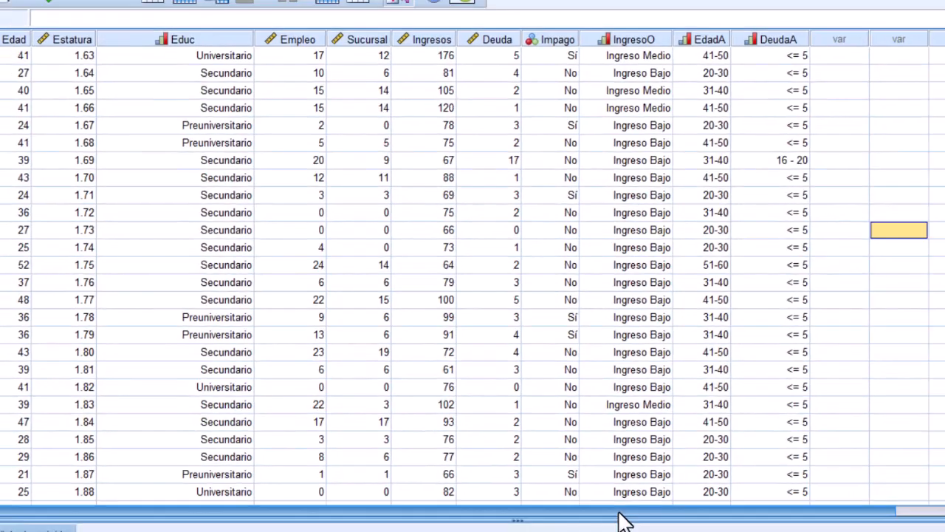